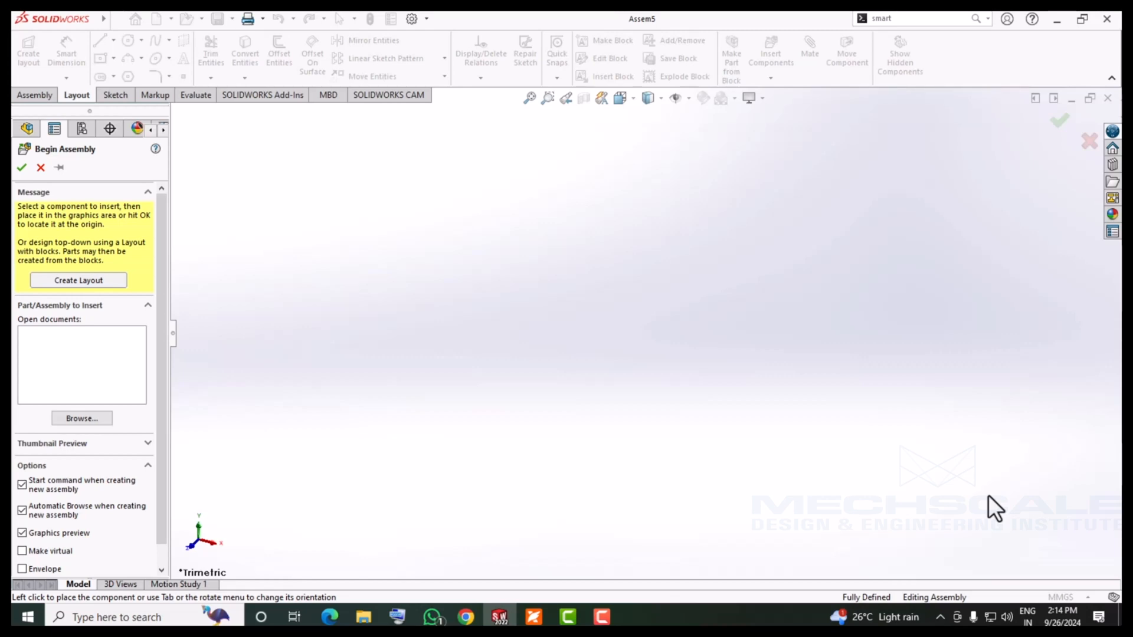
Create a layout in the new assembly and orient the view to Front
click(77, 281)
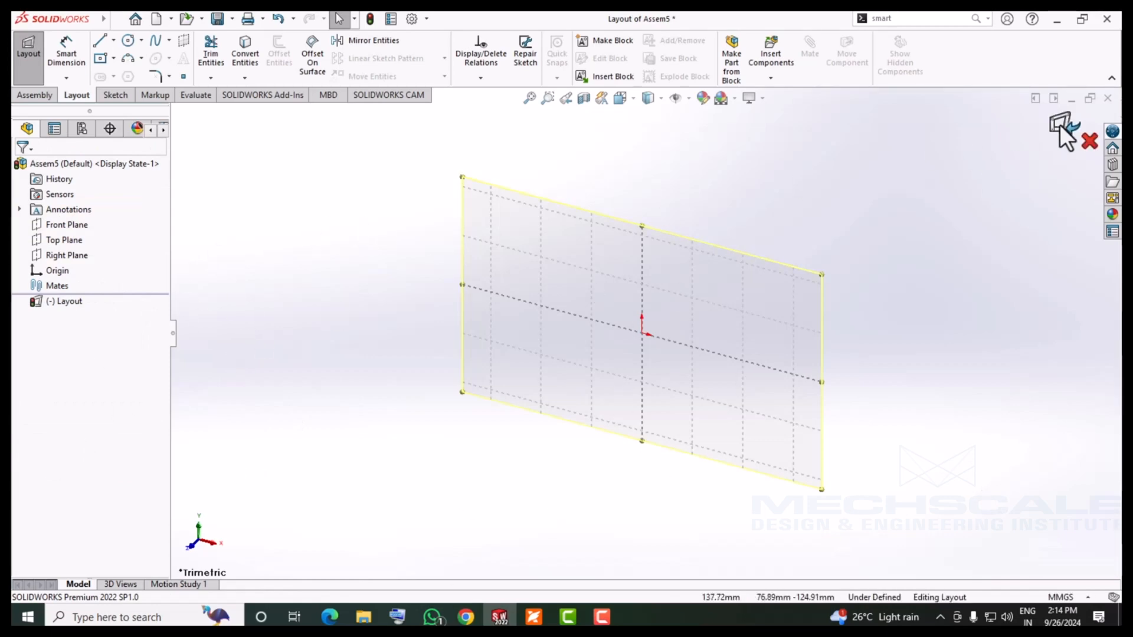
key(space)
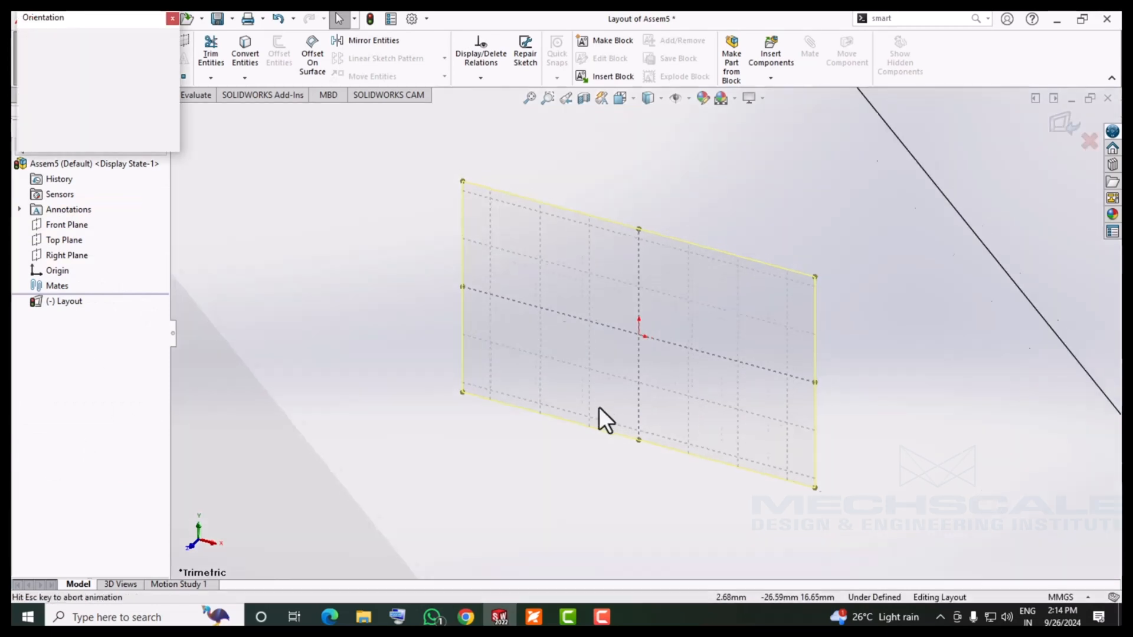
click(439, 457)
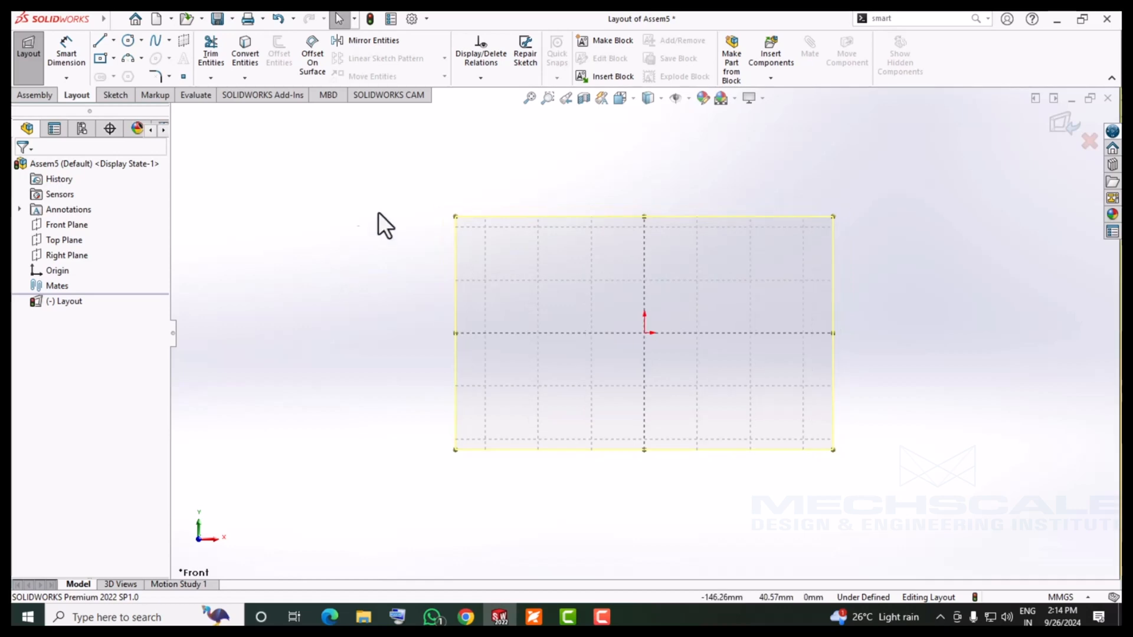
Insert the c1.SLDBLK block from the BlocksC folder on the Desktop, placing it below and beside the layout origin
click(608, 80)
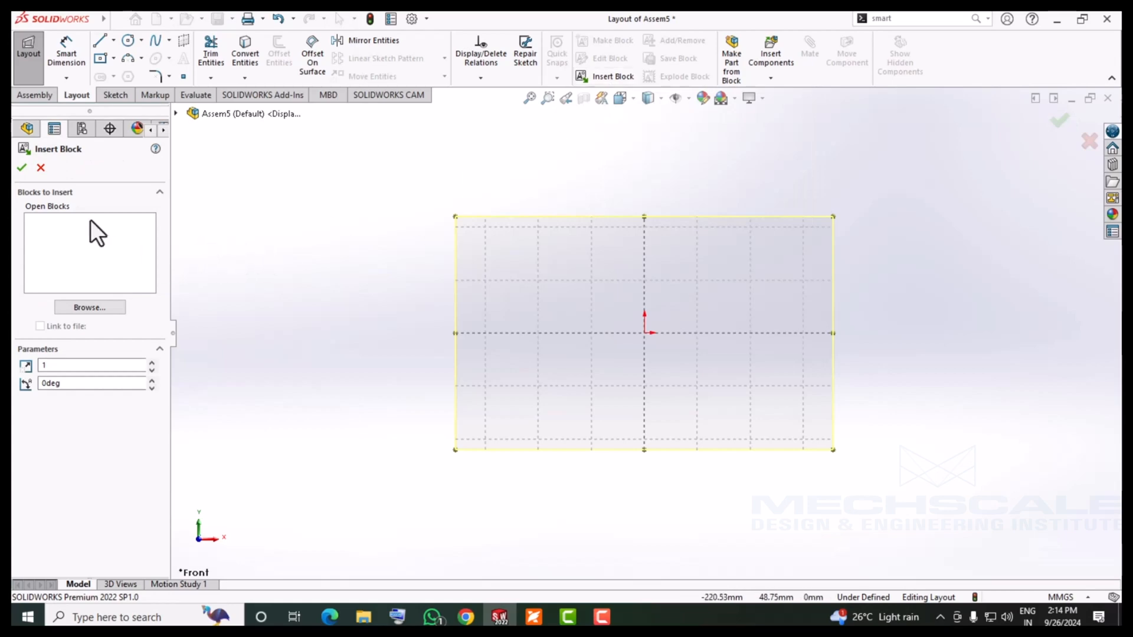
click(88, 306)
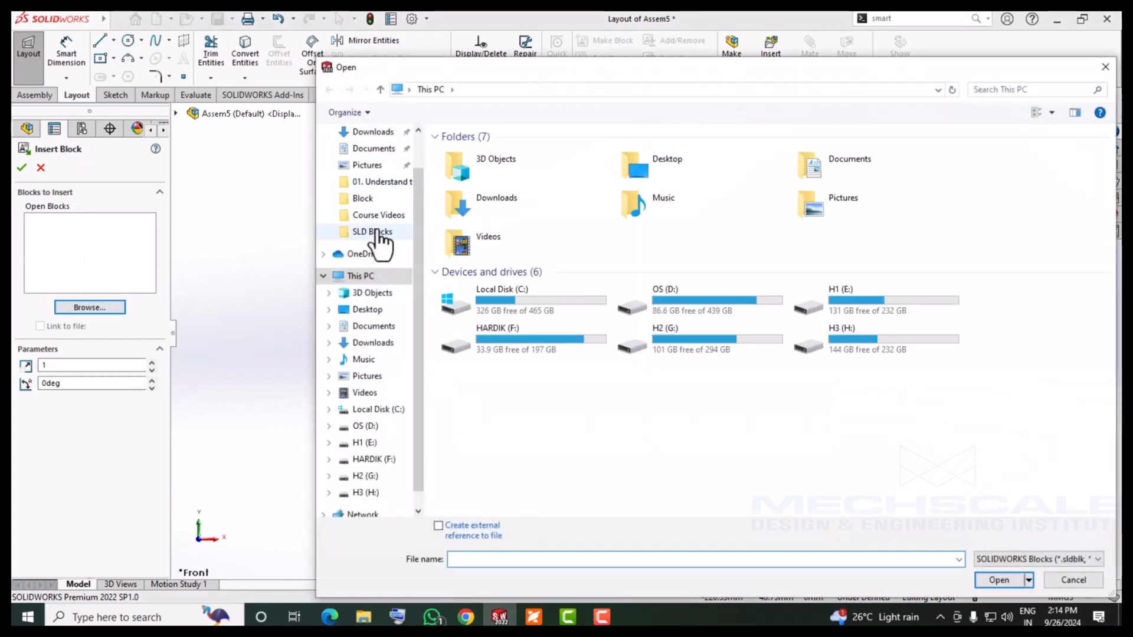
click(367, 310)
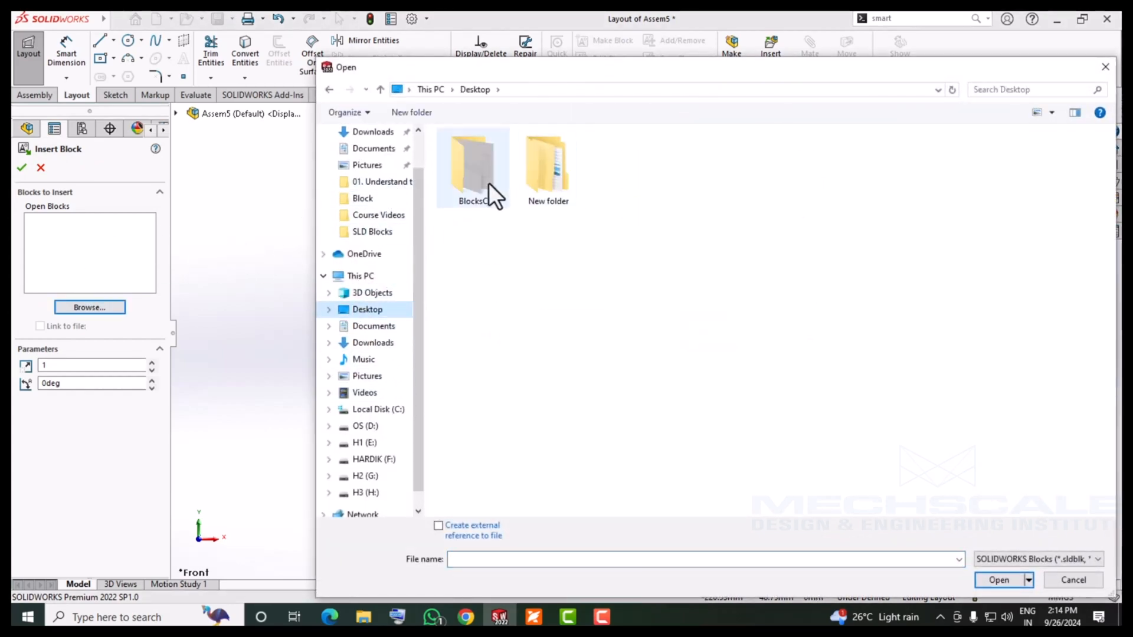
double_click(488, 182)
click(472, 153)
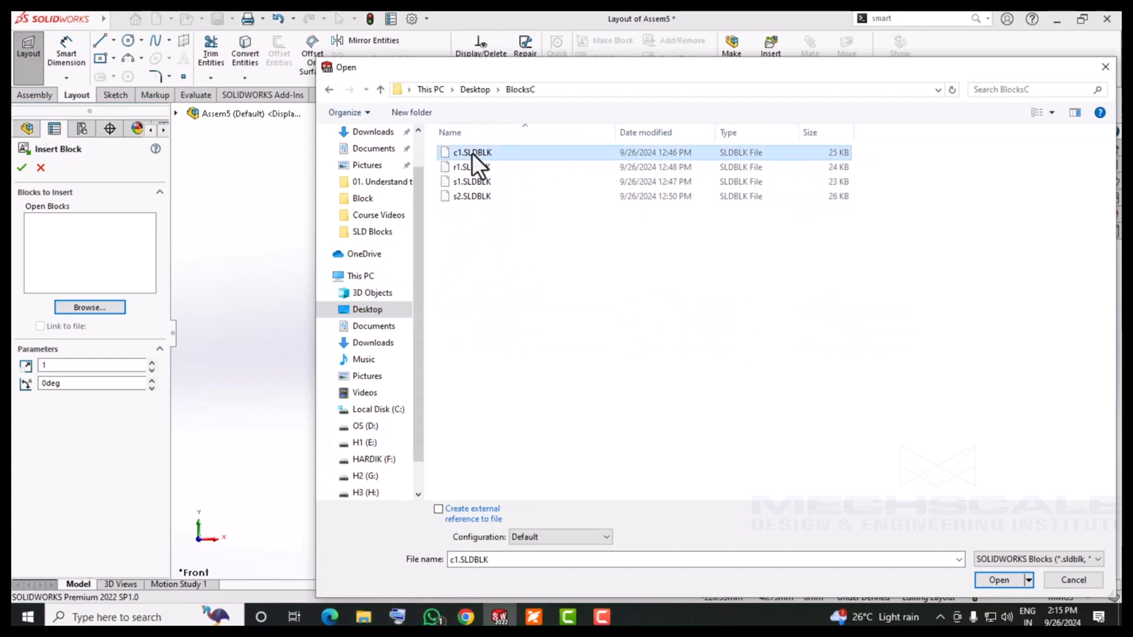
click(1001, 580)
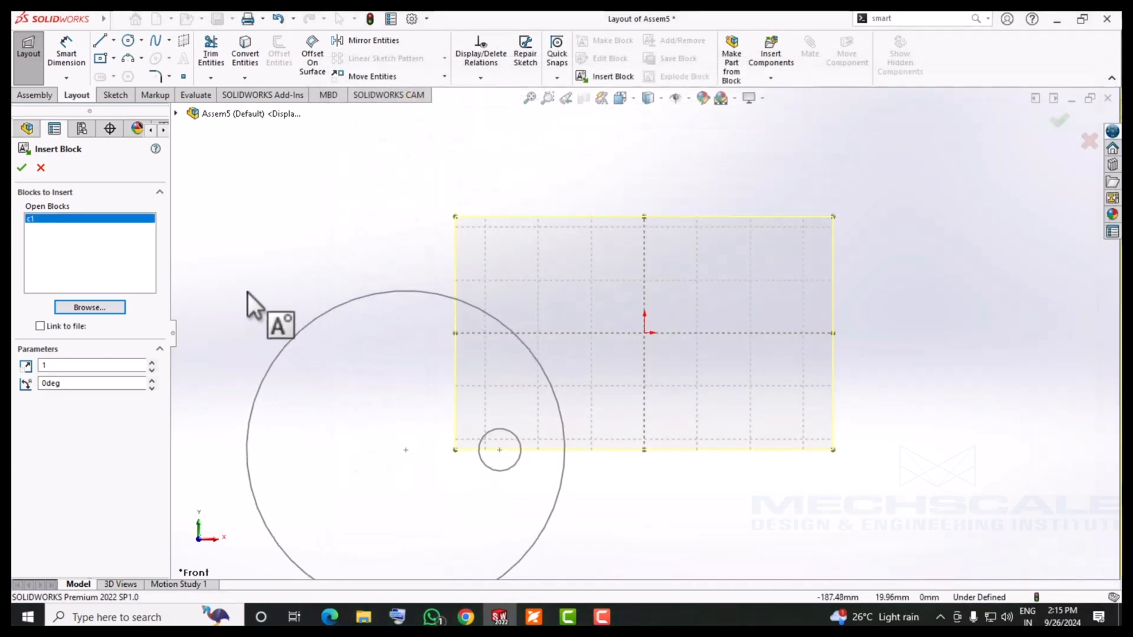
Load the r1.SLDBLK block from the Desktop's BlocksC folder and place the link beside the c1 disc
click(110, 308)
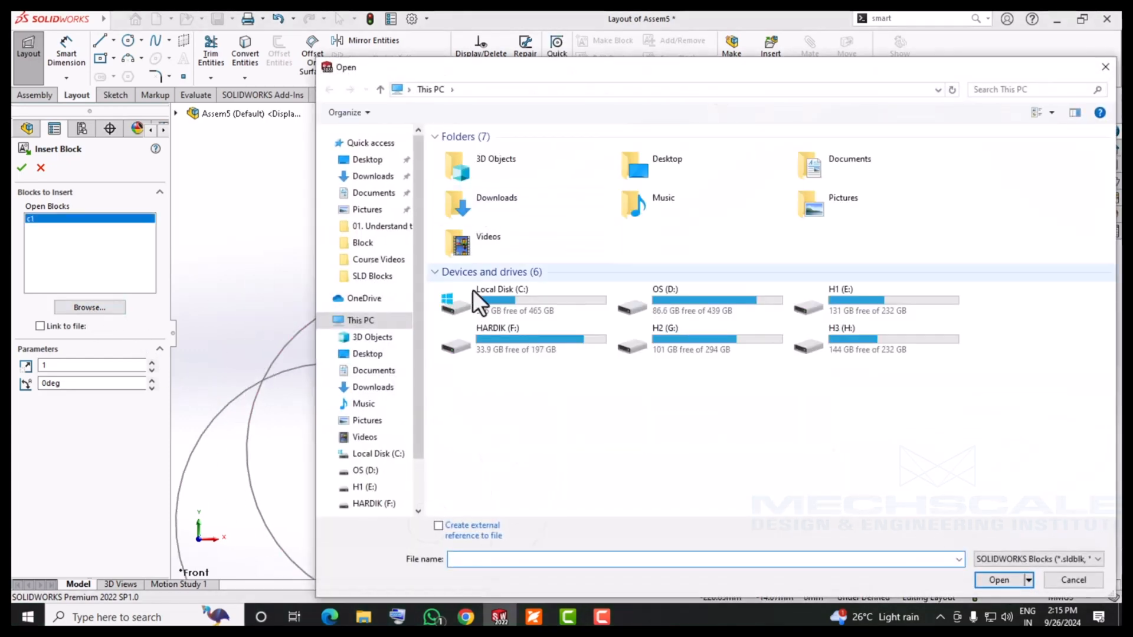
click(367, 160)
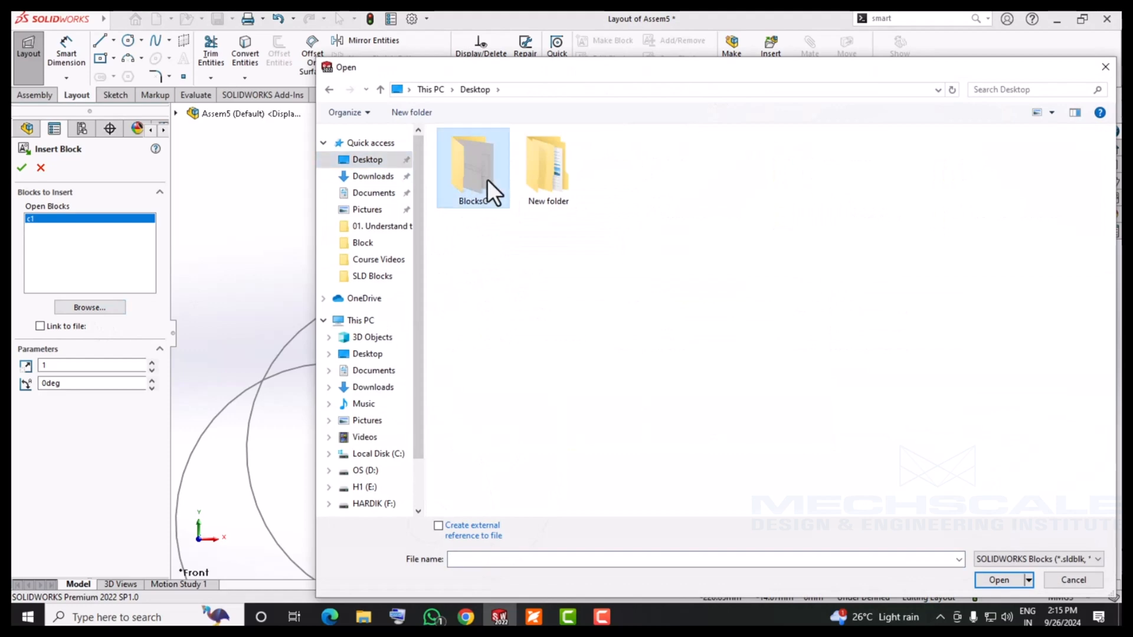
double_click(487, 179)
double_click(465, 168)
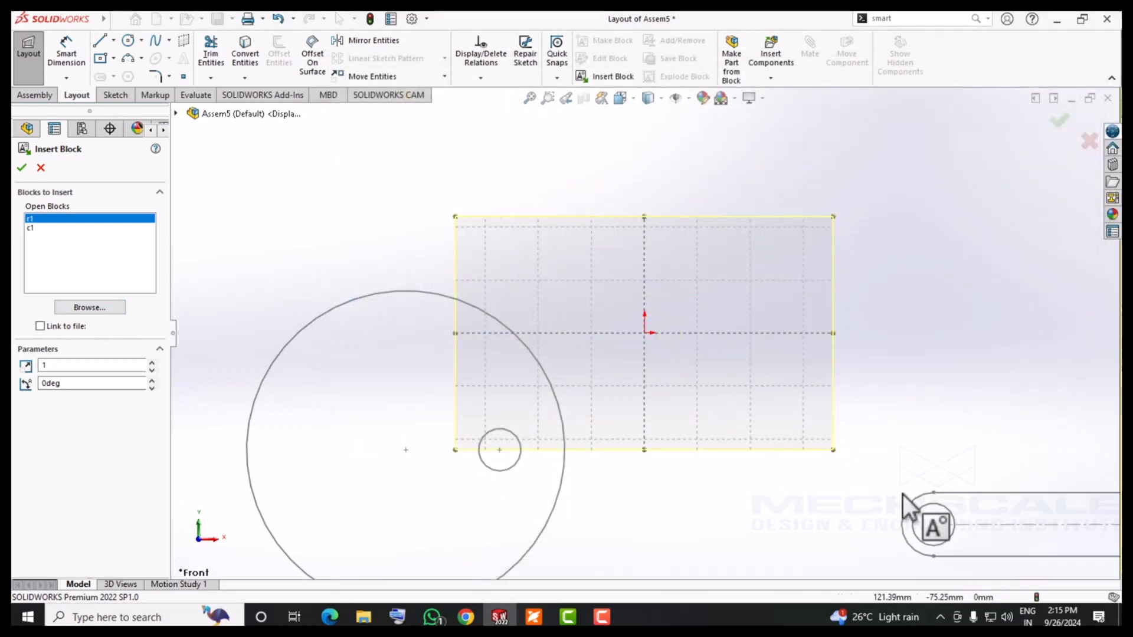
Load the s1.SLDBLK block from the Desktop's BlocksC folder and place the U-shaped frame beside the layout plane
click(85, 312)
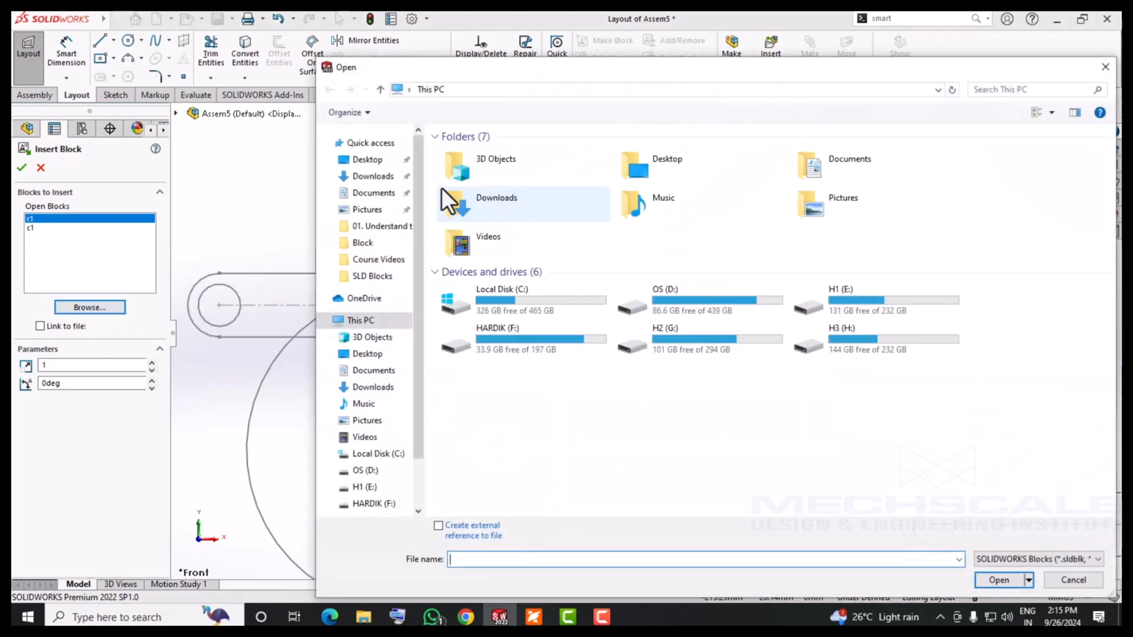
click(367, 159)
double_click(490, 178)
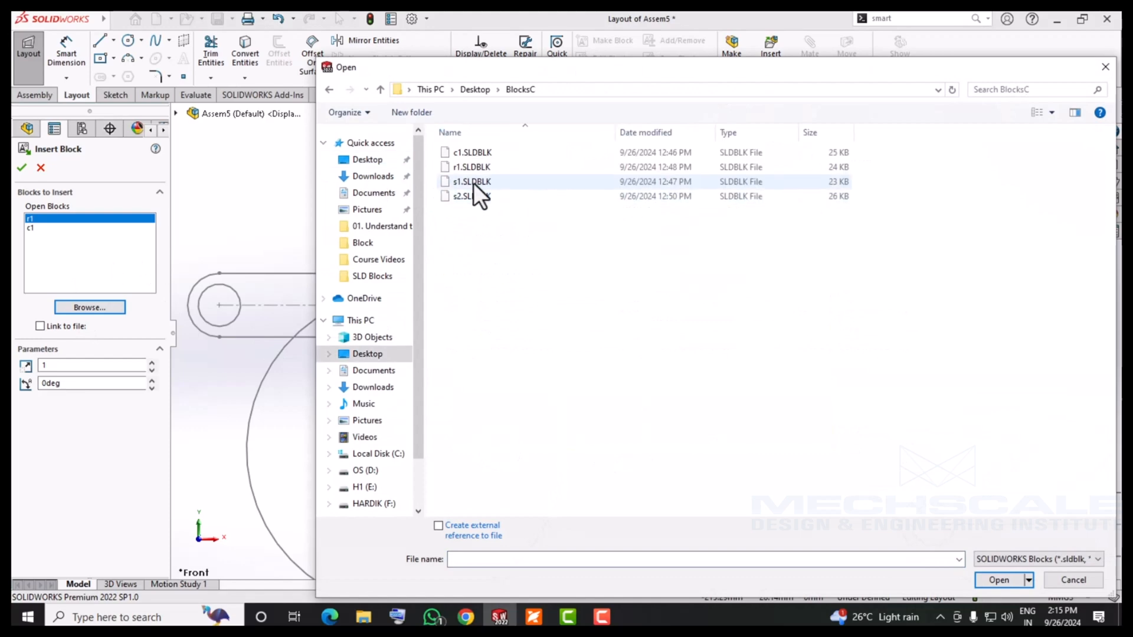
double_click(474, 180)
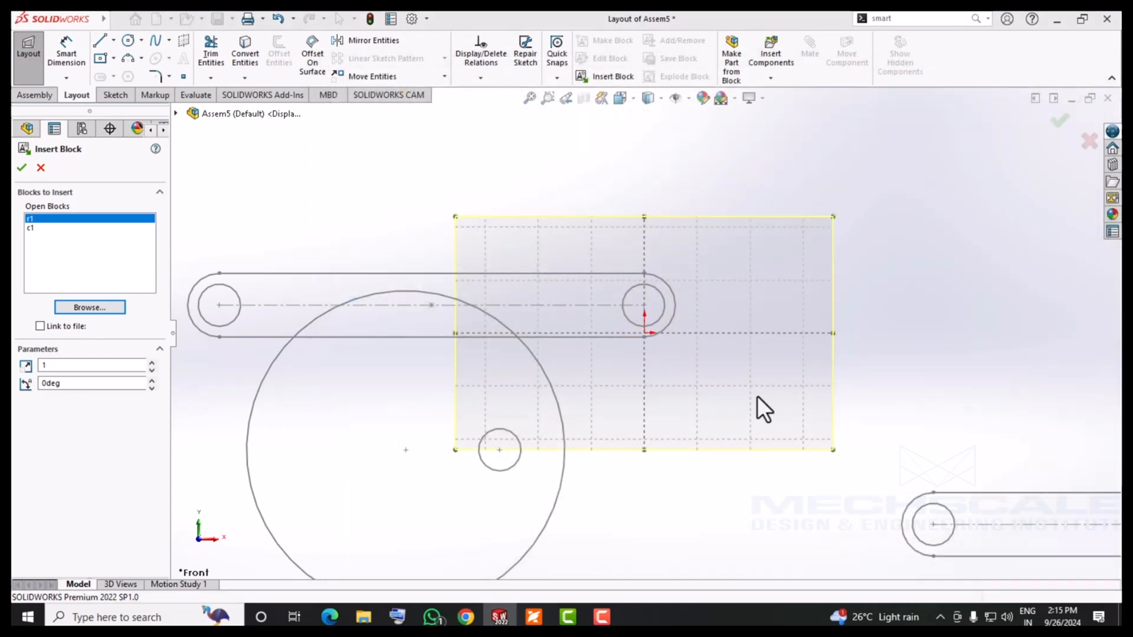
Insert the s2.SLDBLK slider block from the BlocksC folder, place it away from the other blocks, and finish block insertion
click(73, 308)
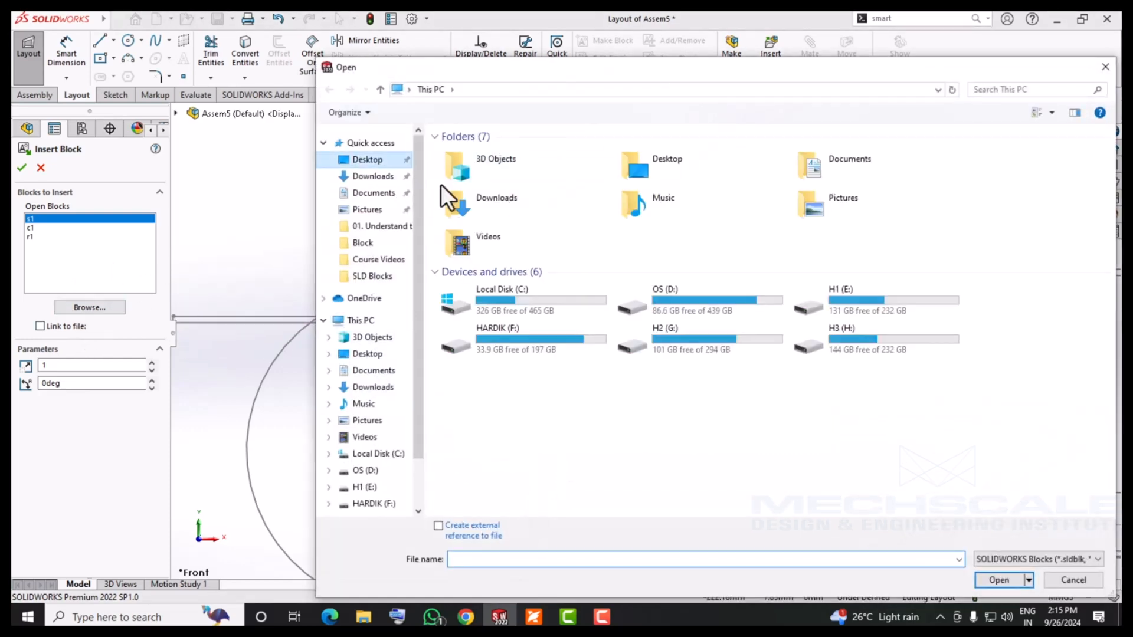
double_click(483, 182)
double_click(468, 201)
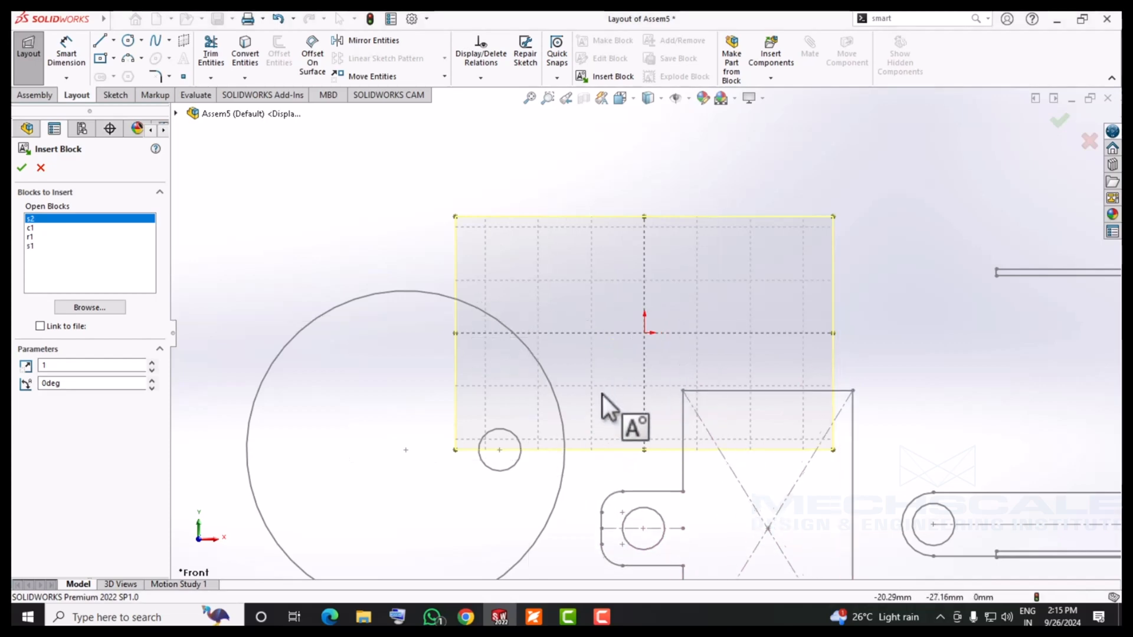
click(184, 209)
click(21, 167)
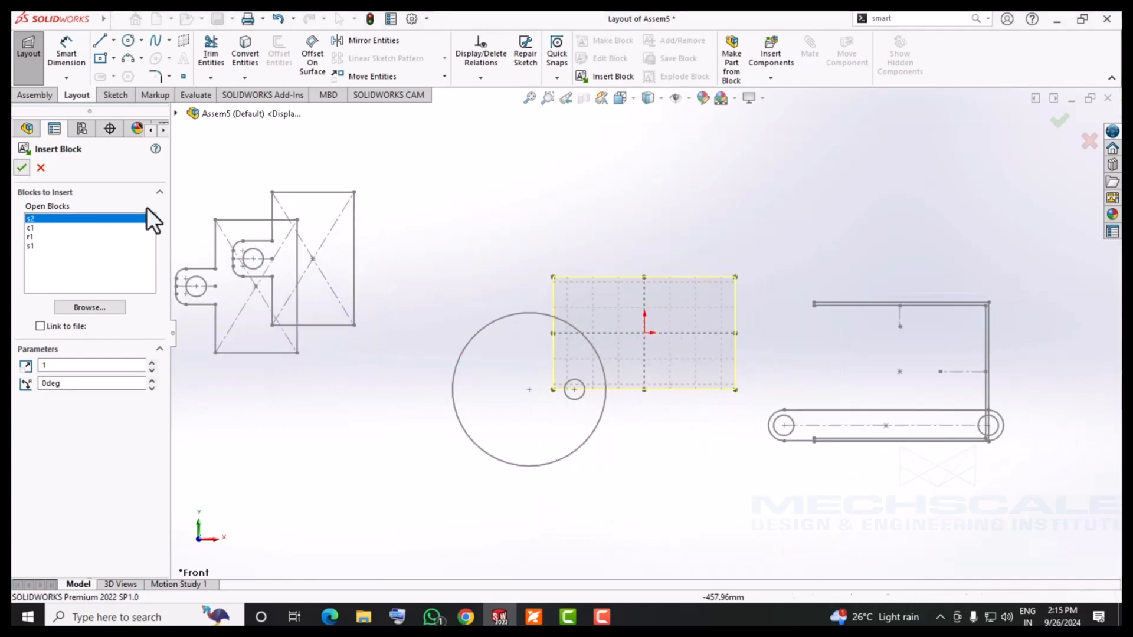
Sketch a point level with the origin, about 154 mm along positive X, between the layout plane and the s1 block
scroll(348, 384, up, 3)
scroll(770, 374, down, 3)
scroll(618, 313, down, 2)
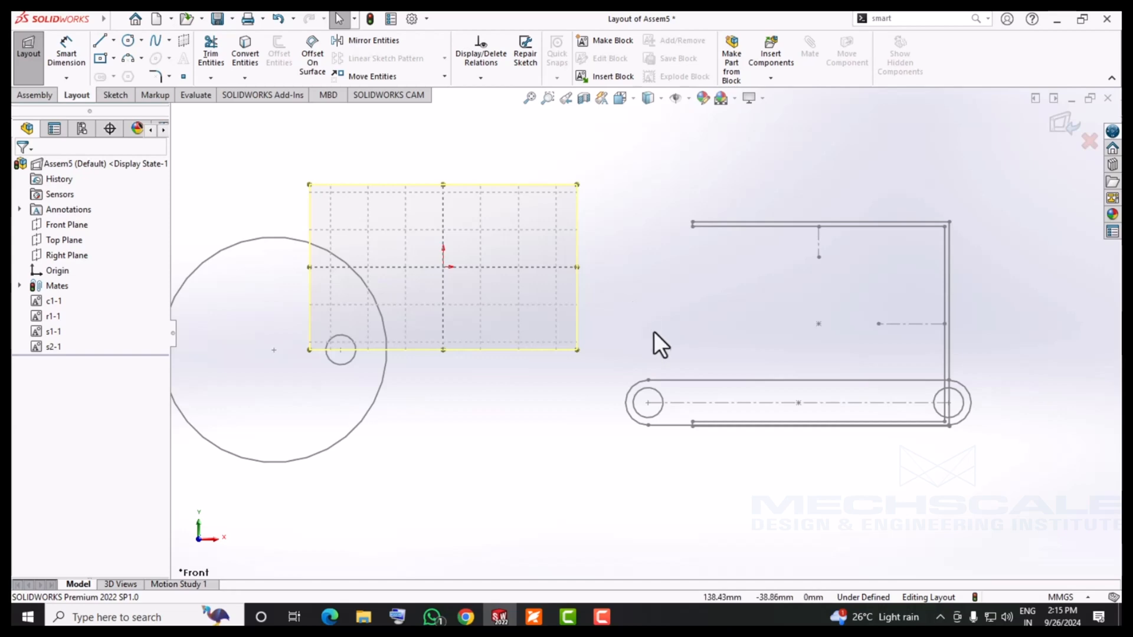
scroll(653, 332, up, 2)
scroll(654, 332, up, 2)
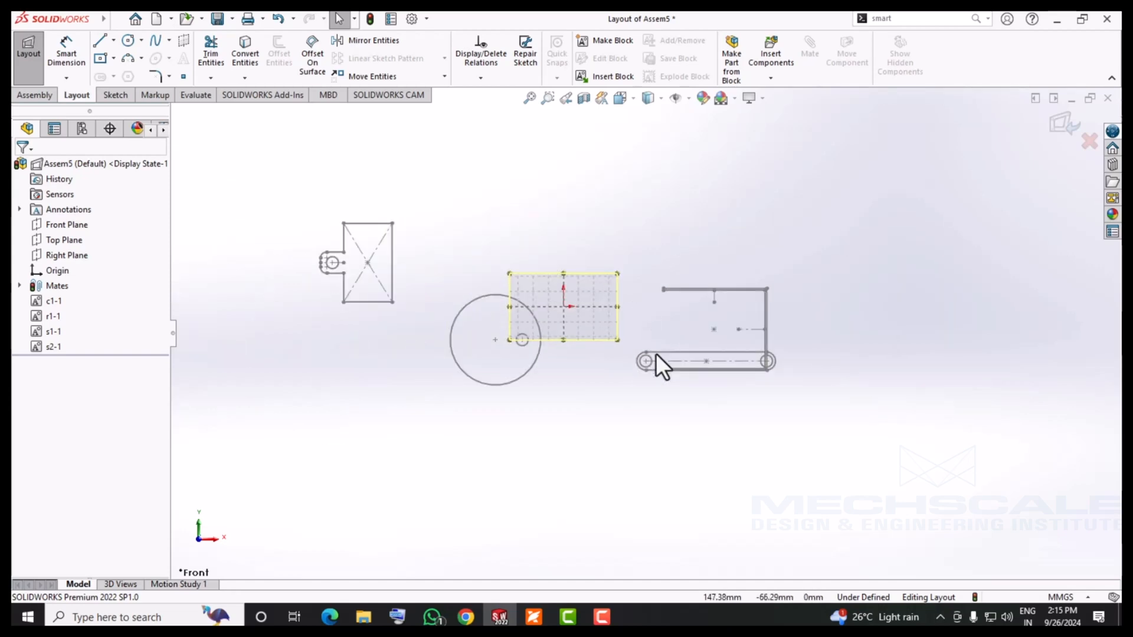
scroll(616, 265, down, 3)
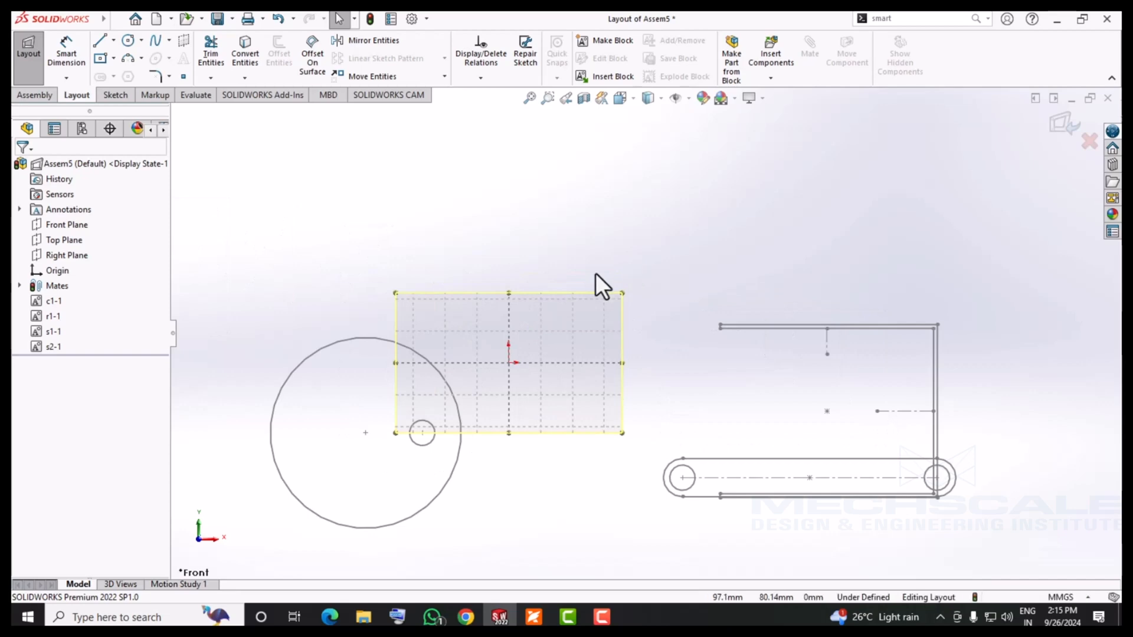
click(189, 82)
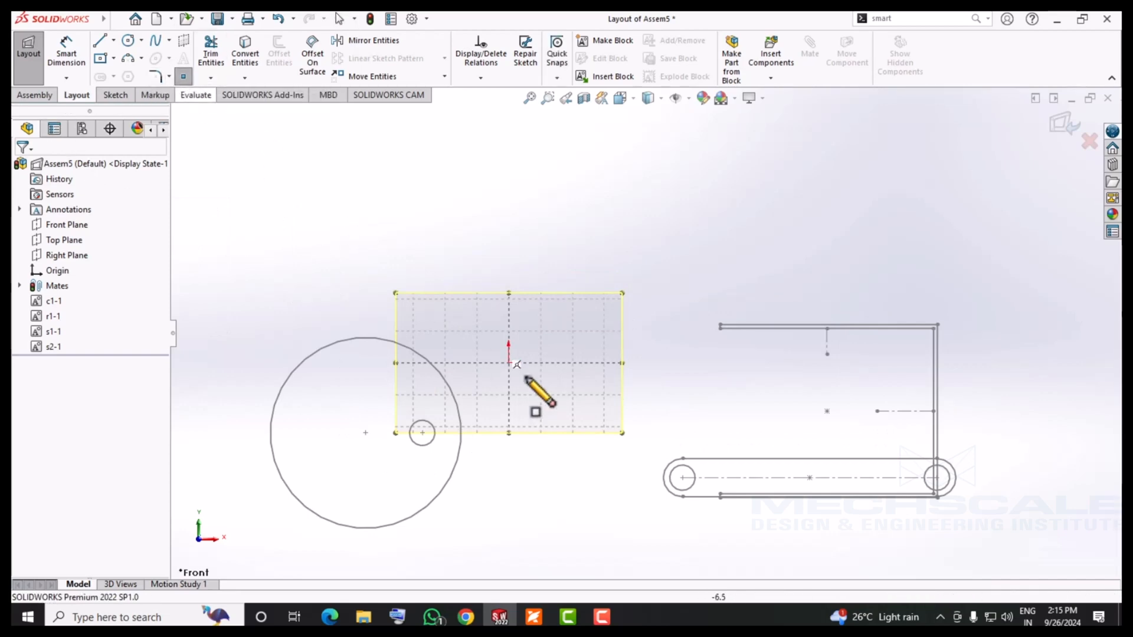
click(706, 364)
right_click(570, 219)
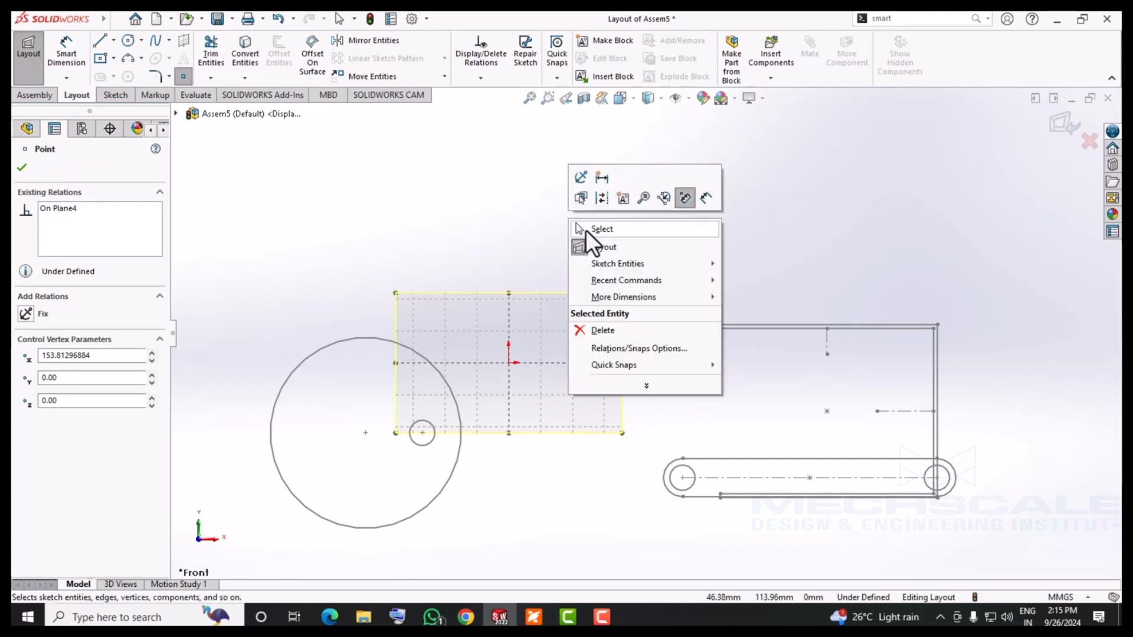
click(587, 230)
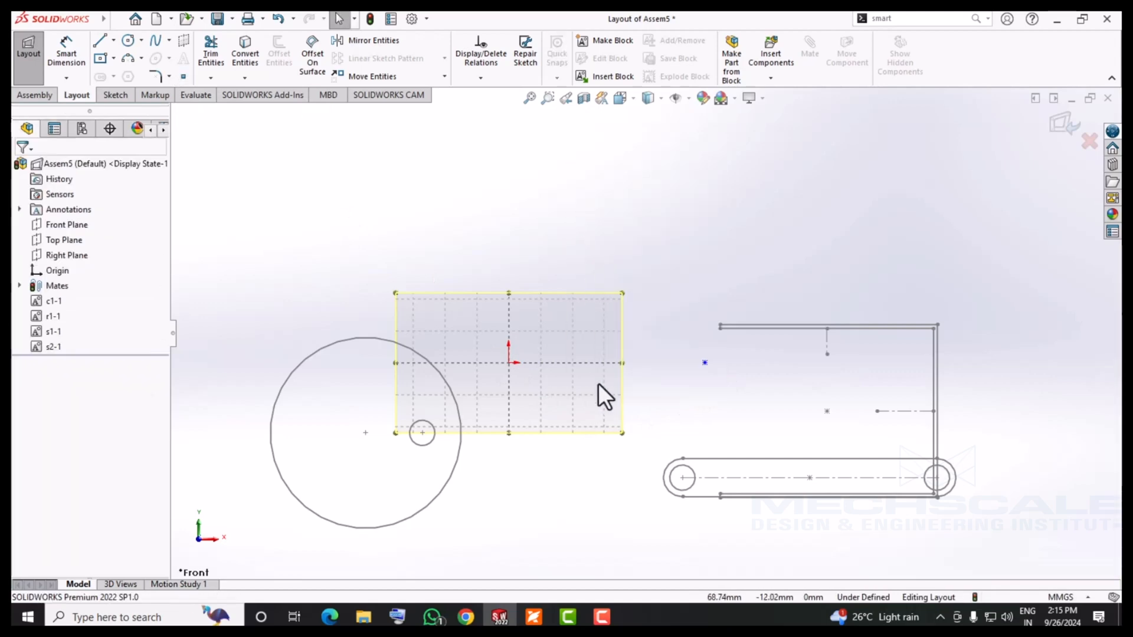
Add a horizontal relation between the assembly origin and the sketched point
click(508, 363)
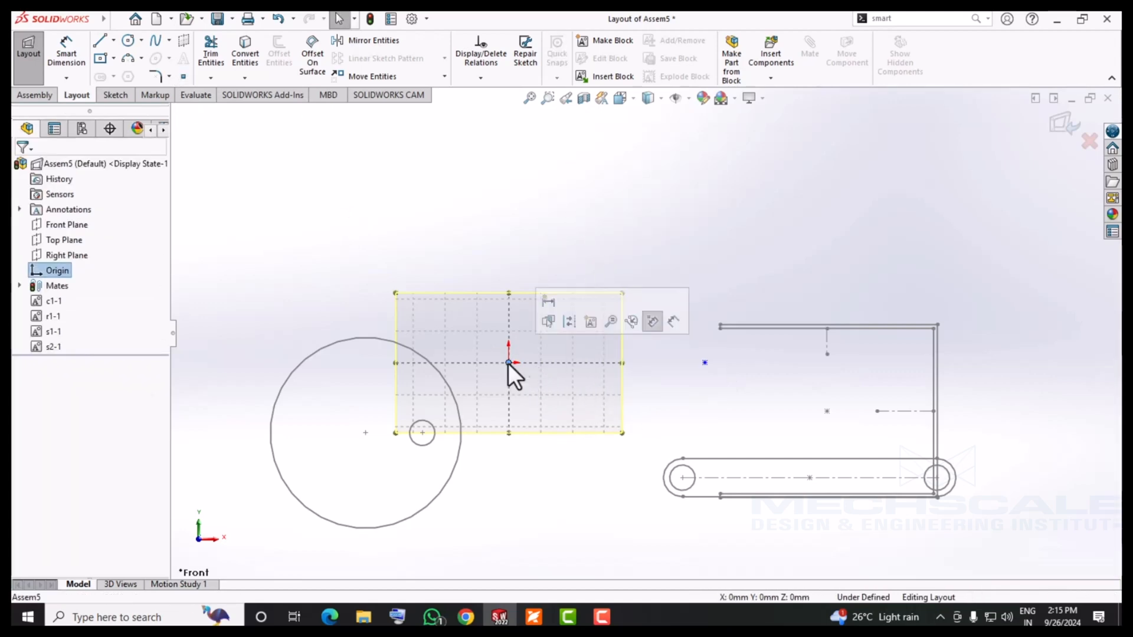
ctrl+click(705, 363)
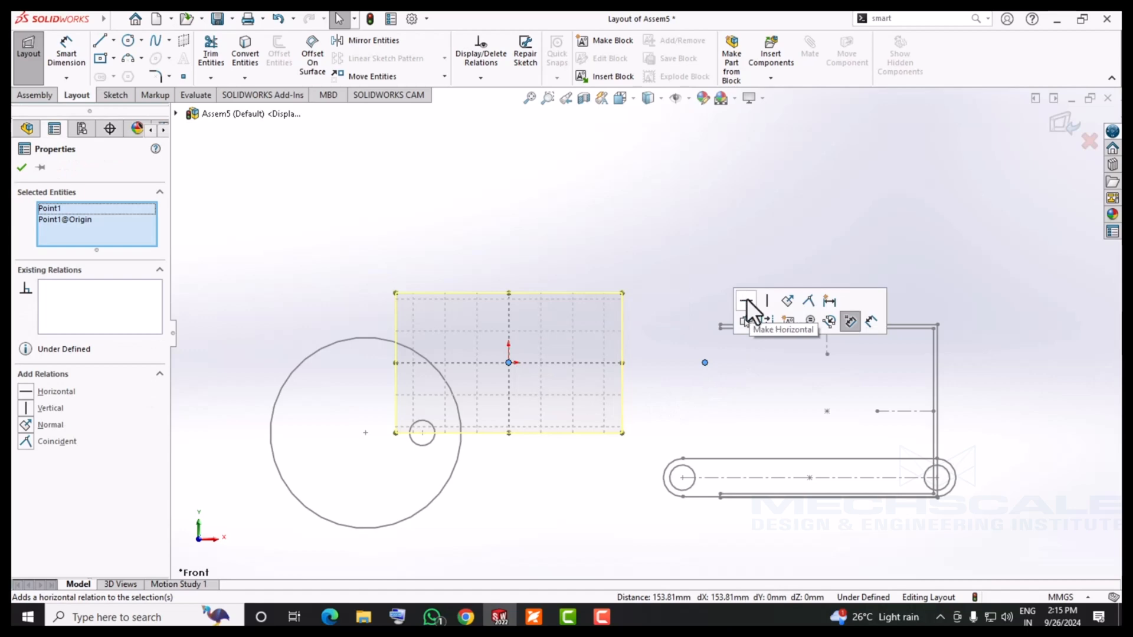
click(746, 301)
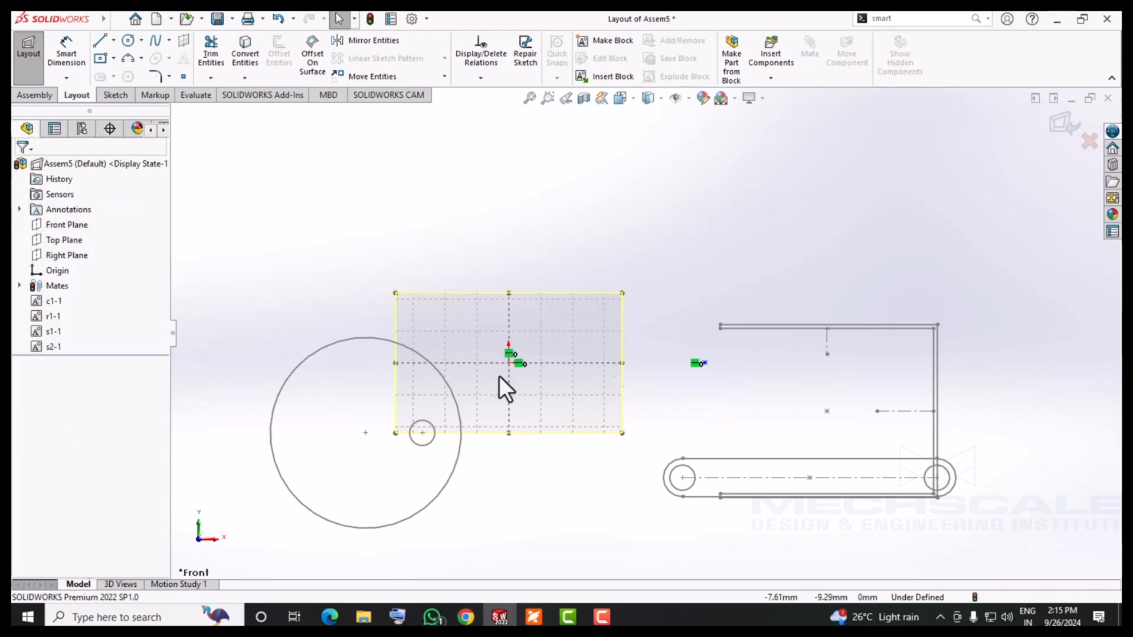
scroll(684, 374, down, 3)
scroll(684, 378, up, 4)
scroll(693, 374, down, 1)
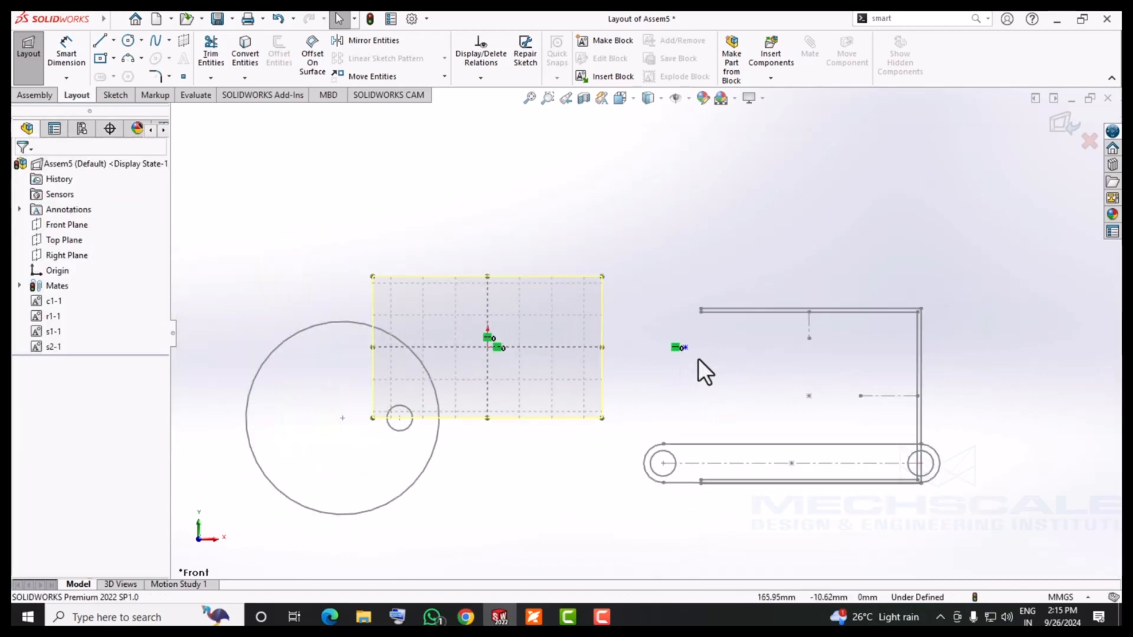
Move the sketched point along X to about 163 mm from the origin and apply a Fix relation to it
mouse_move(688, 351)
mouse_down()
mouse_move(716, 354)
mouse_move(649, 369)
mouse_move(699, 354)
mouse_up()
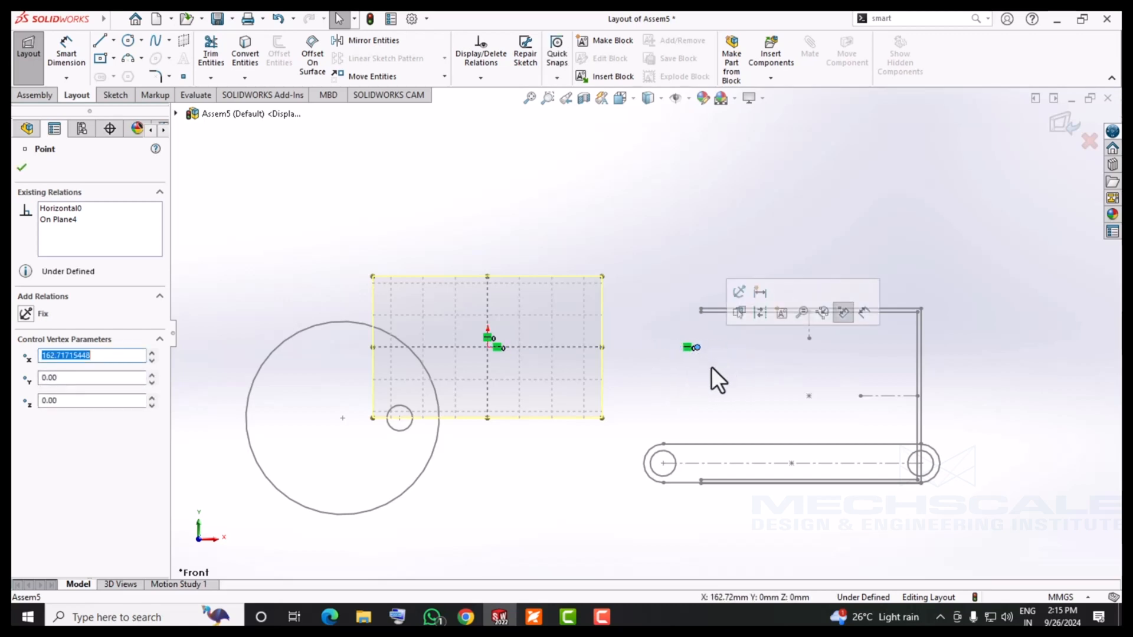
click(699, 369)
click(698, 351)
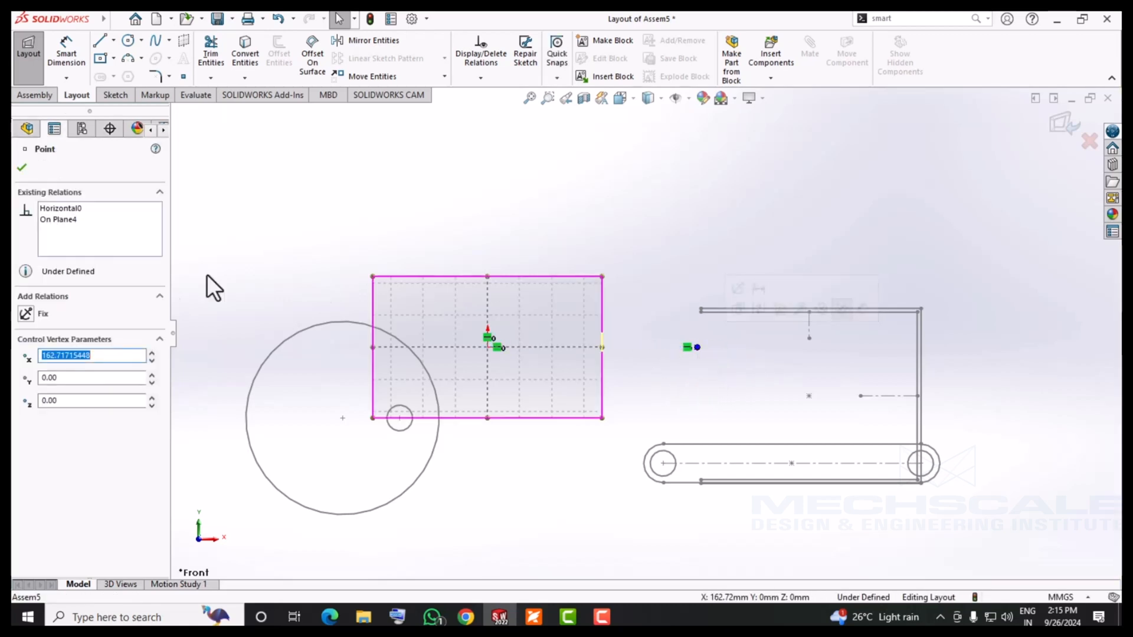
click(25, 313)
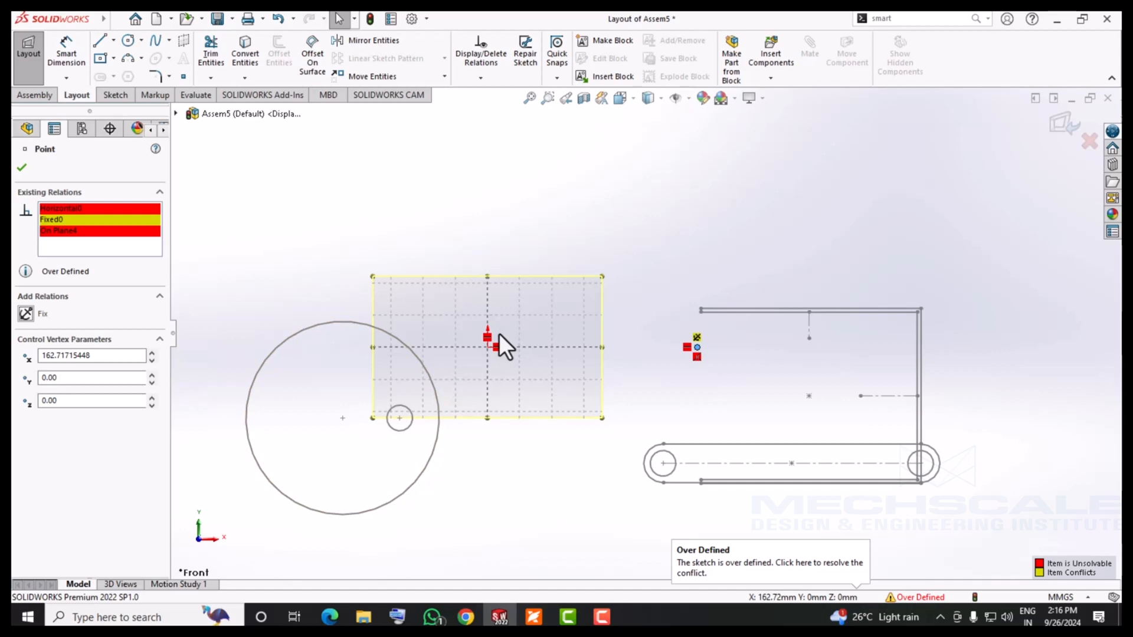
Delete the point's On Plane and Horizontal relations, keeping only its Fixed relation
right_click(51, 233)
click(77, 259)
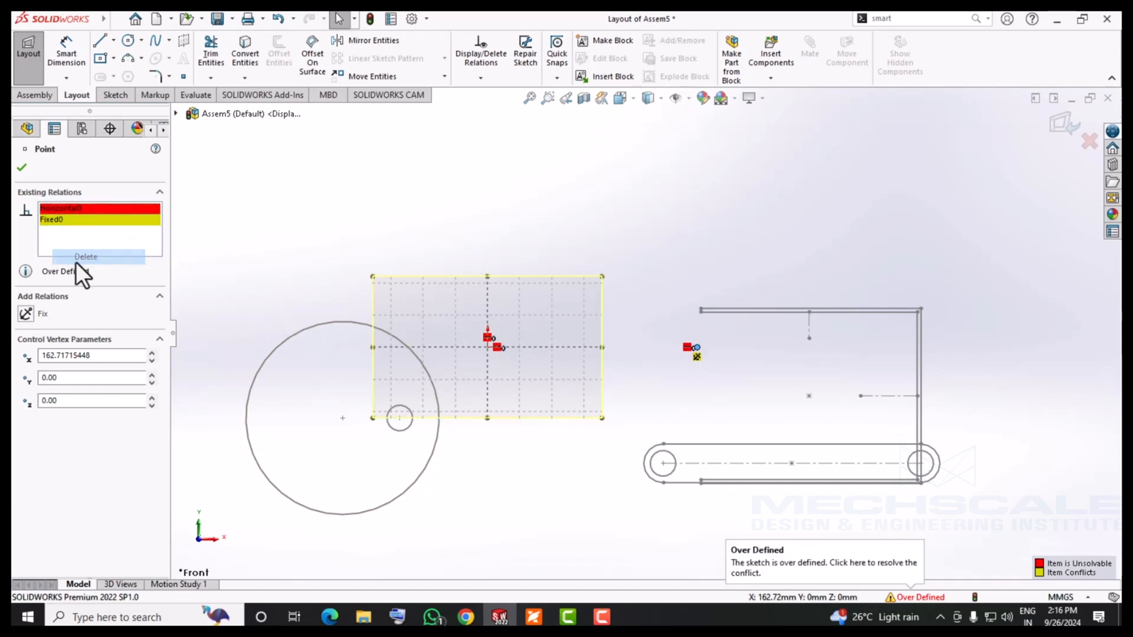
right_click(72, 205)
click(92, 231)
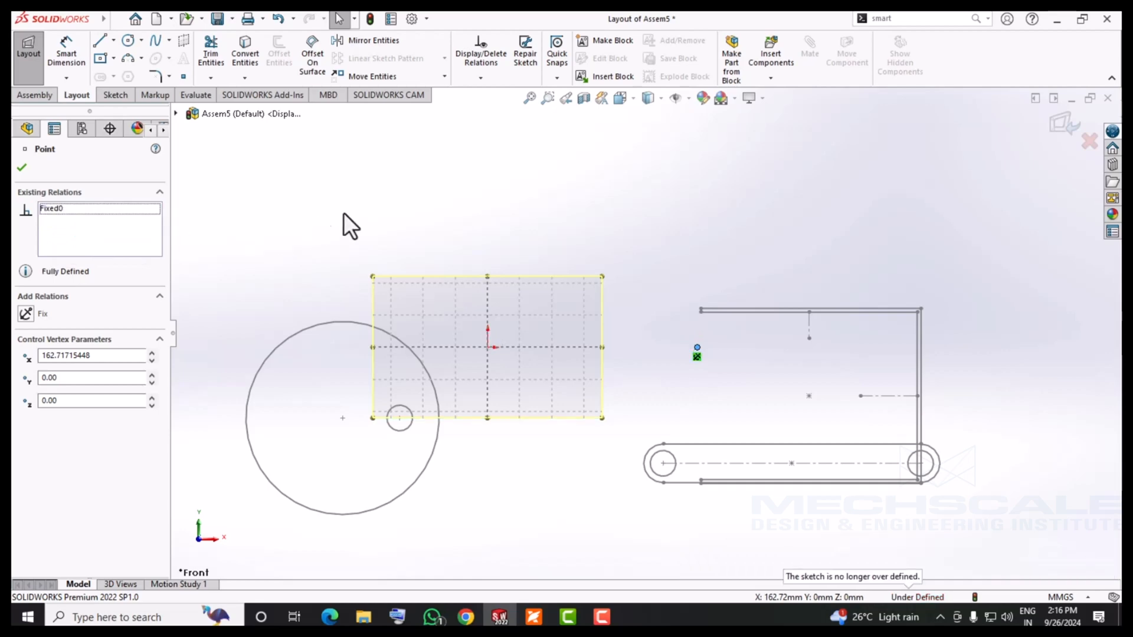
click(346, 214)
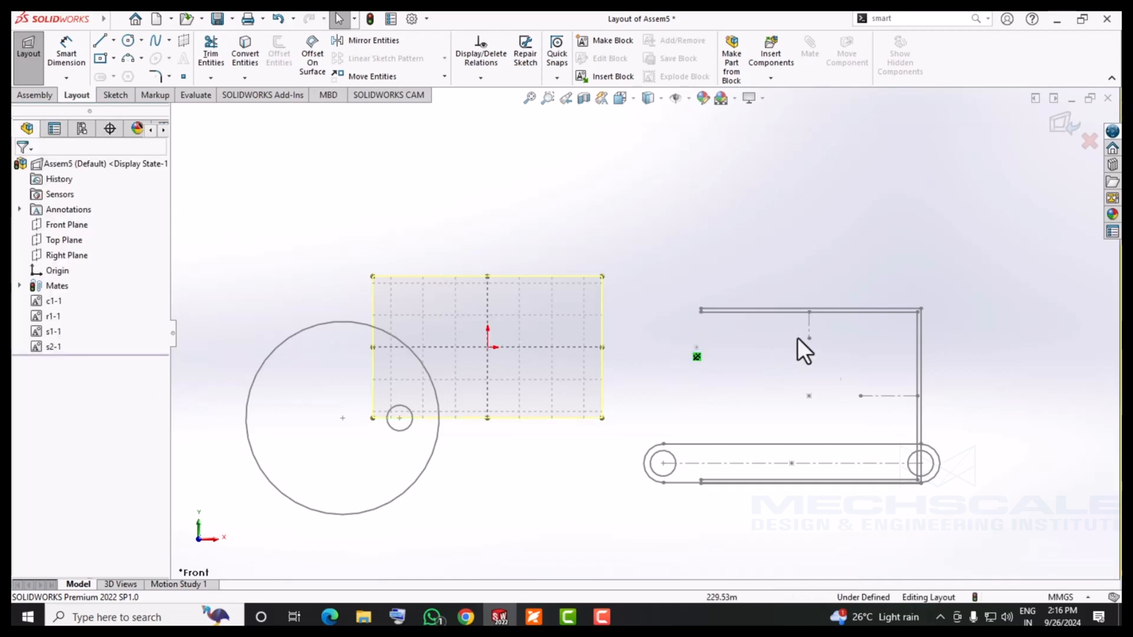
Move the s1 block clear of the r1 link and make its centre point coincident with the fixed point
drag(830, 311, 881, 244)
click(623, 201)
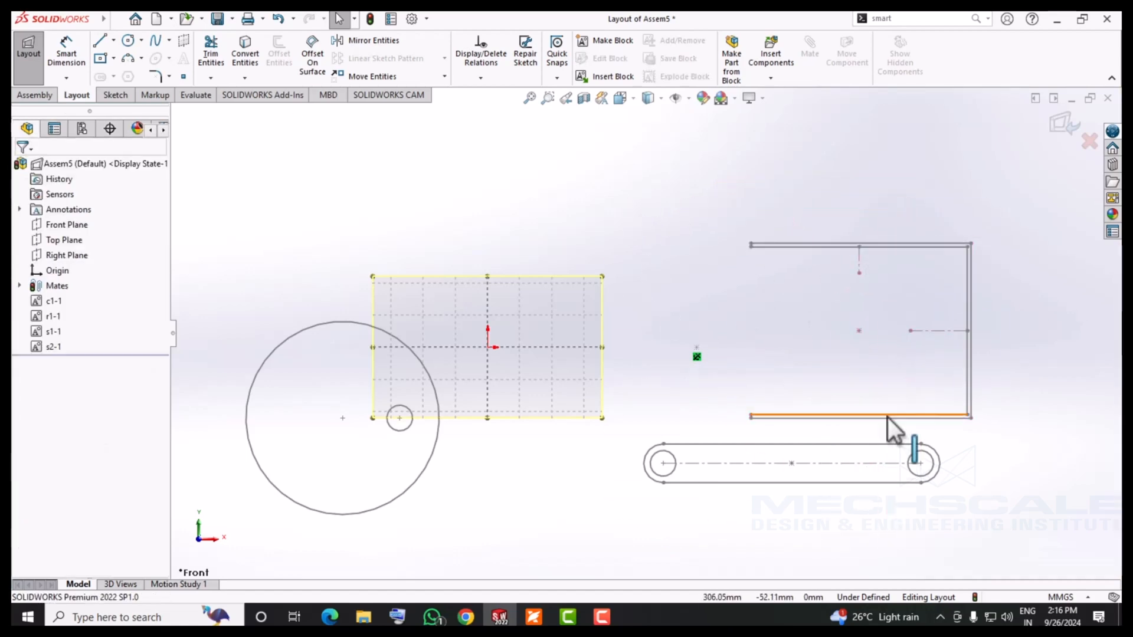
click(858, 331)
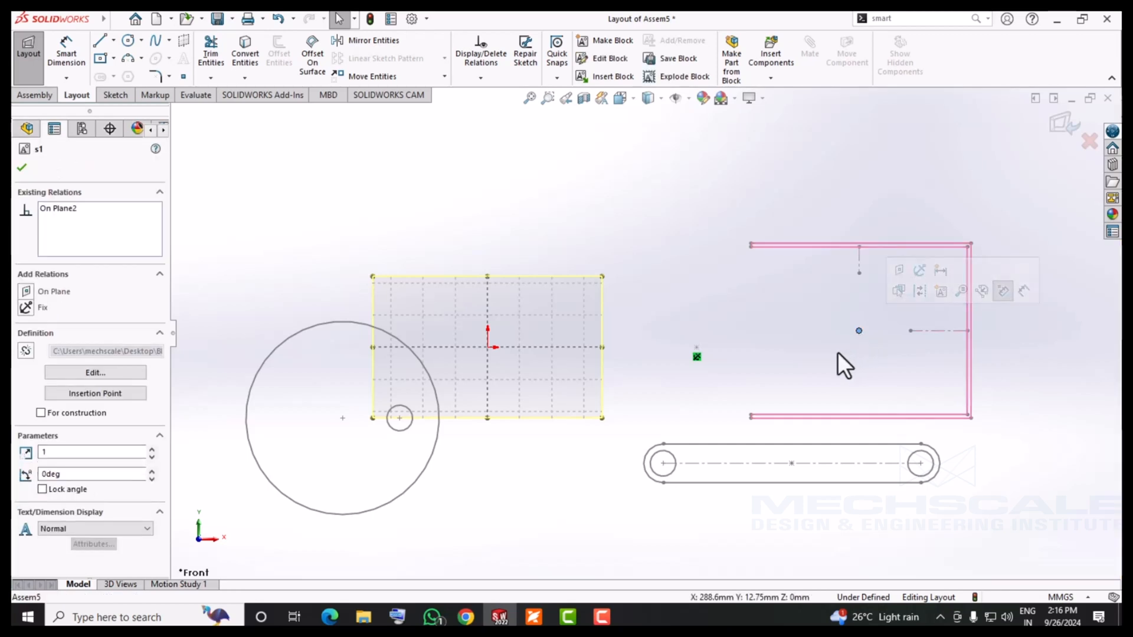
ctrl+click(698, 347)
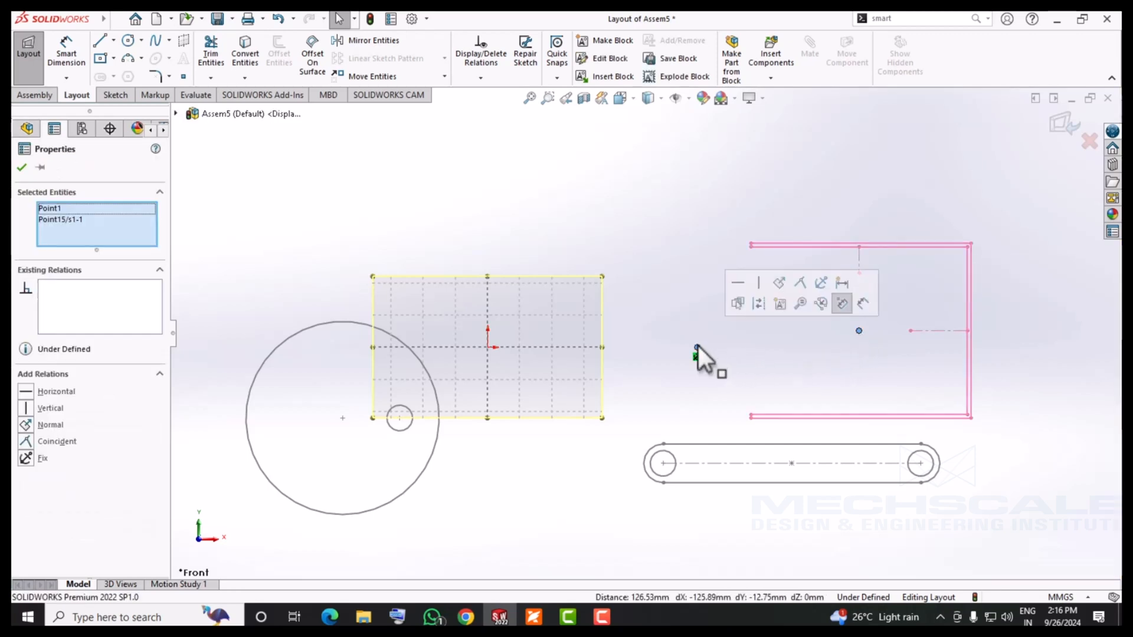
click(24, 447)
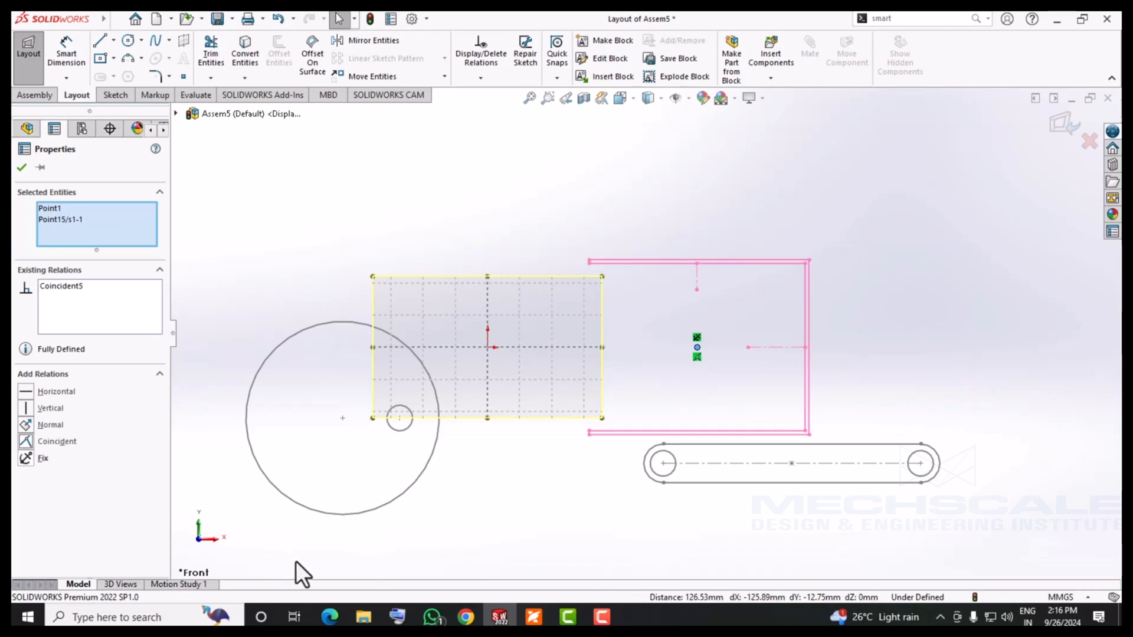
key(Escape)
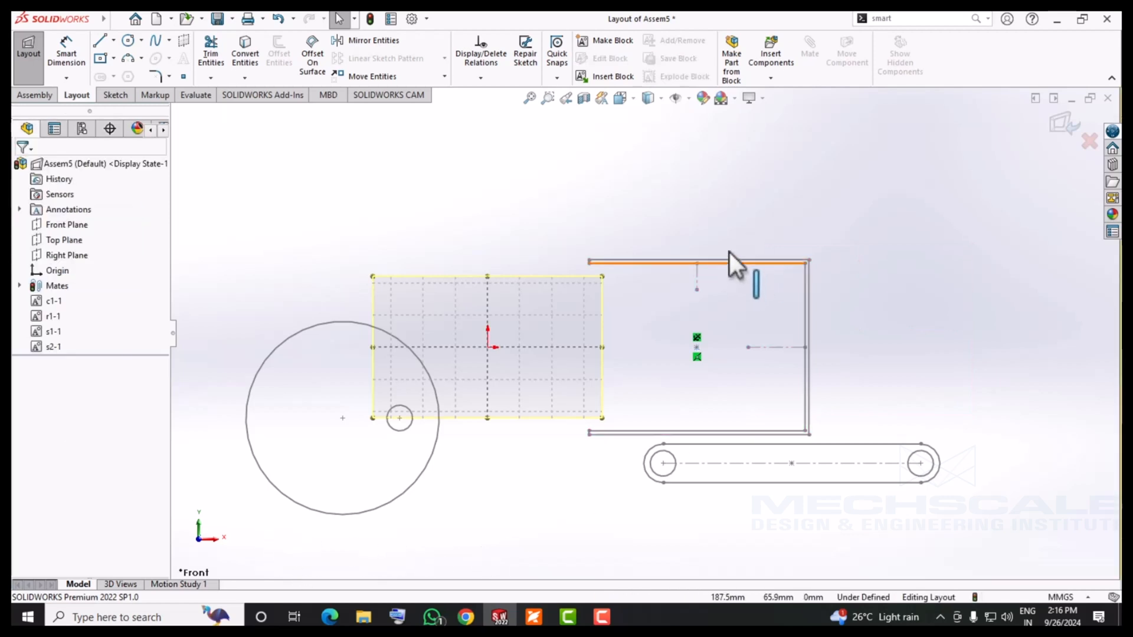
Tilt the s1 block slightly, then add a horizontal relation between the assembly origin and the inner end of s1's horizontal centreline
drag(733, 260, 738, 232)
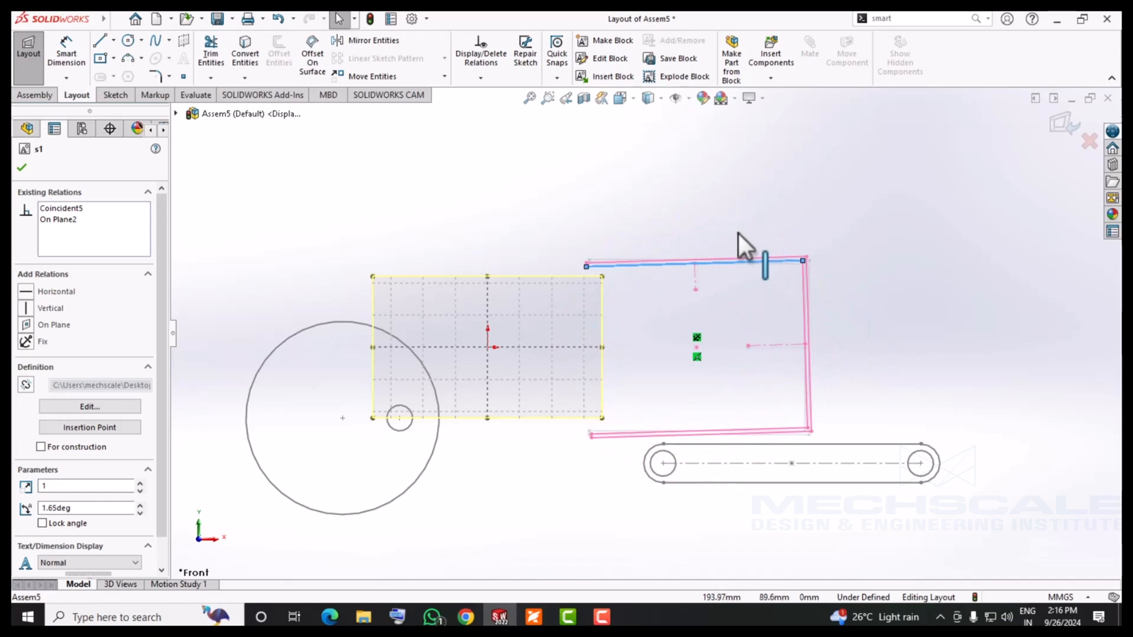
click(710, 203)
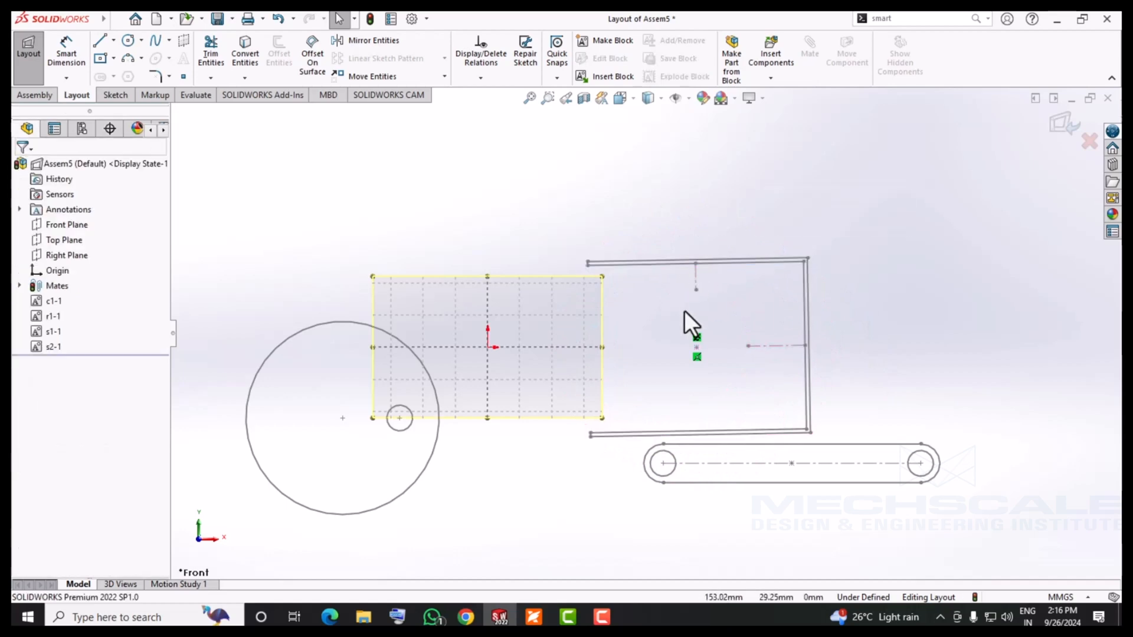
scroll(685, 310, down, 2)
click(445, 357)
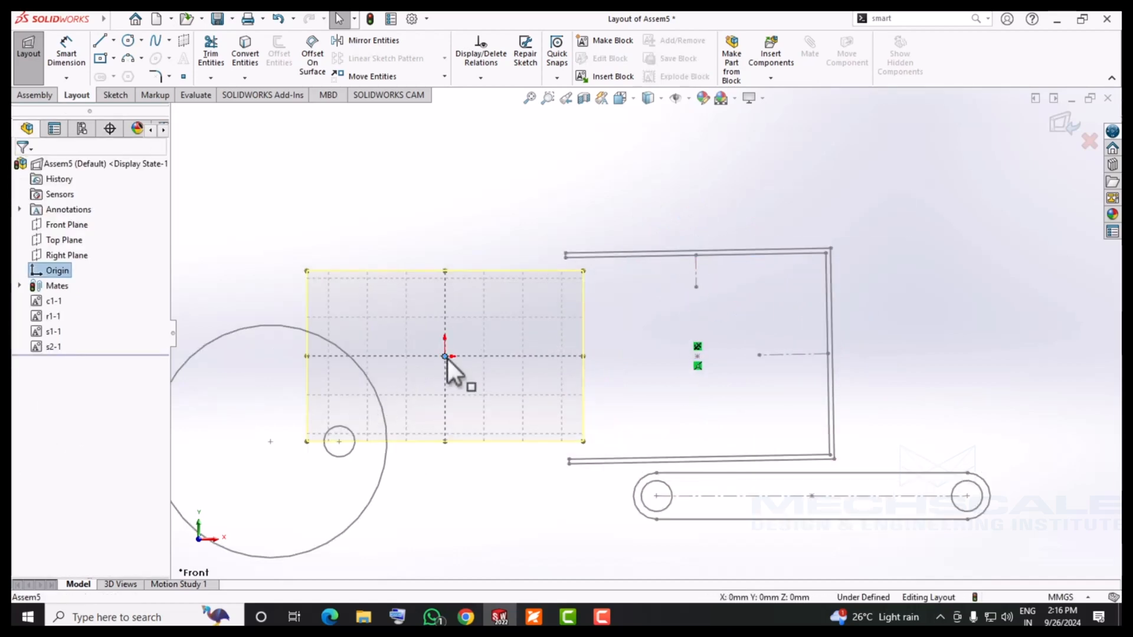
ctrl+click(758, 355)
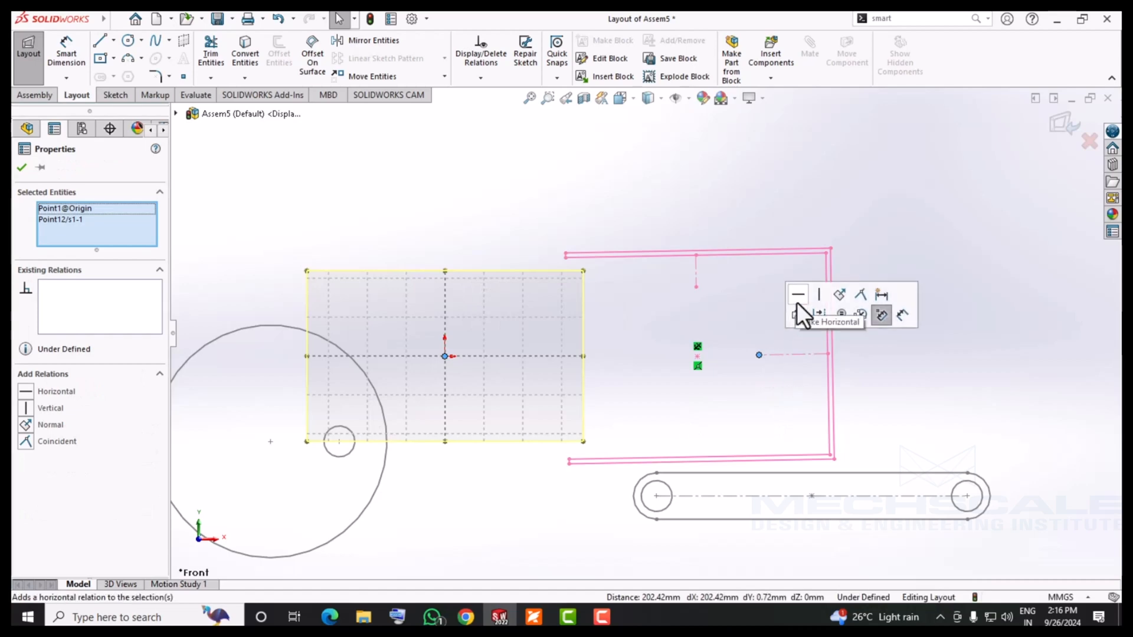
click(797, 295)
click(960, 362)
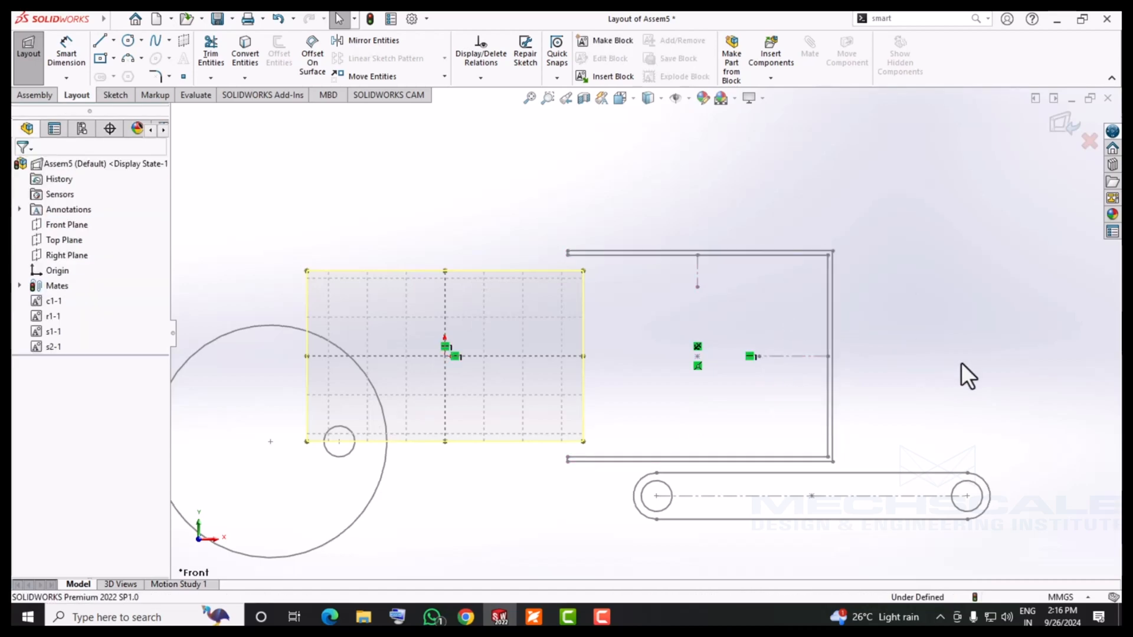
click(716, 255)
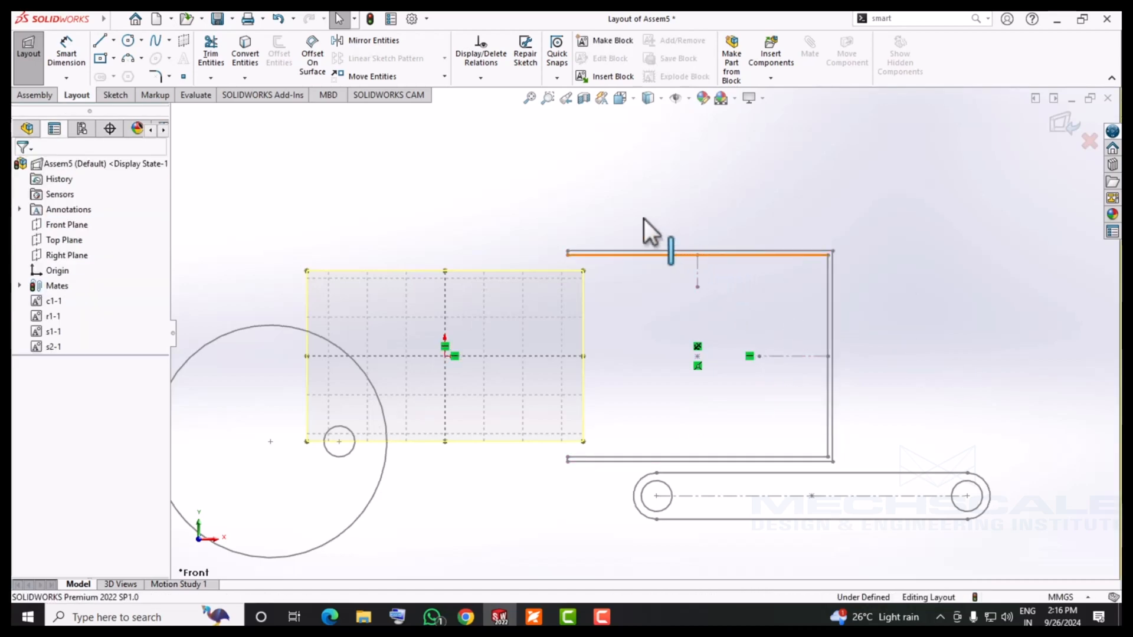
click(532, 187)
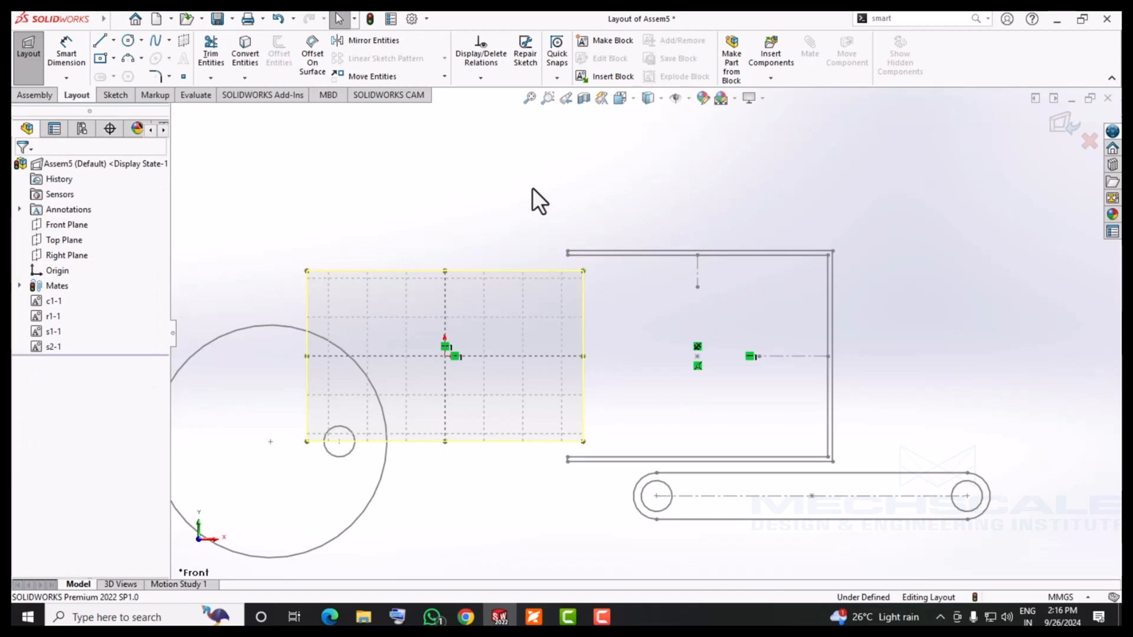
Move the s2 block by its centre point to just above the layout plane, near the s1 block
scroll(584, 313, up, 6)
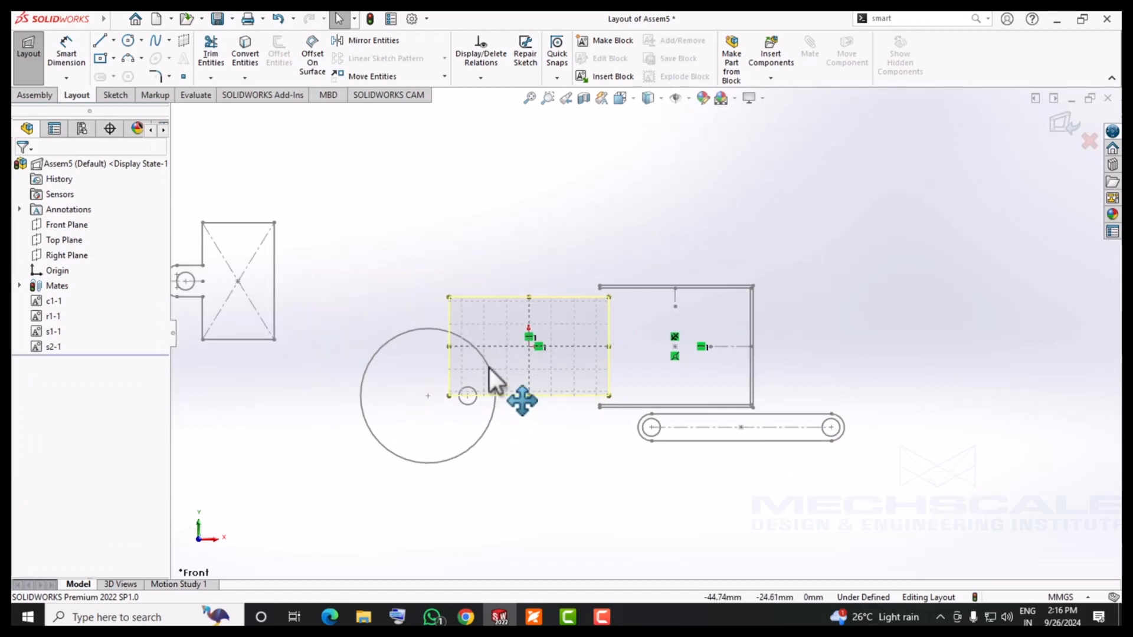
scroll(512, 318, down, 3)
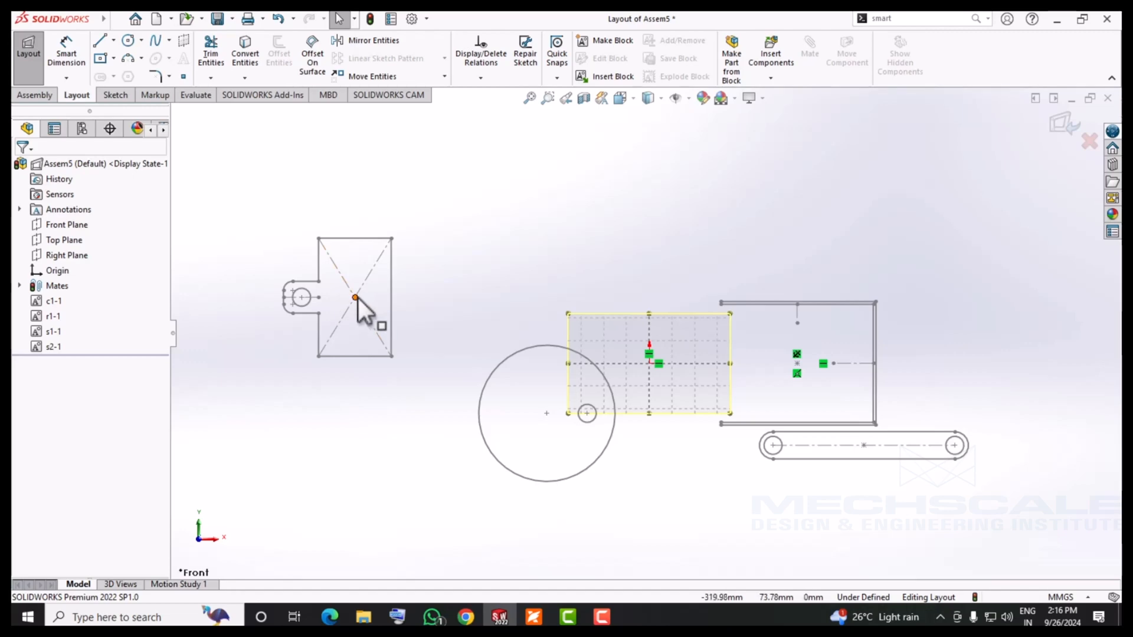
drag(355, 297, 686, 240)
click(542, 243)
scroll(915, 378, down, 3)
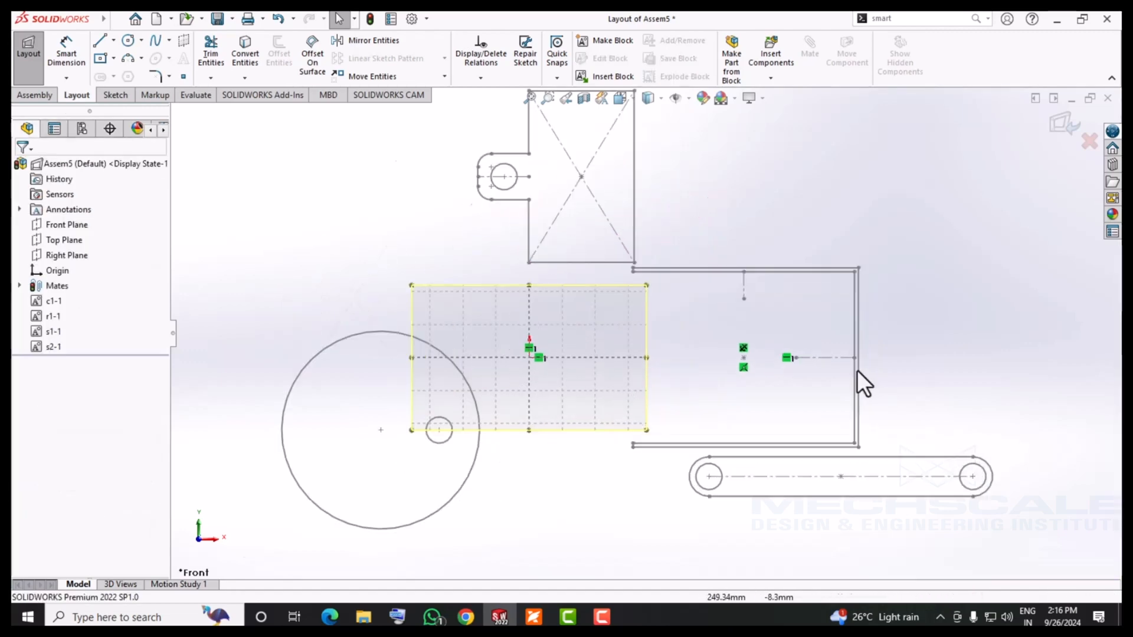
Try making the s2 block's centre point coincident with the fixed point and test its remaining freedom by tilting it
click(514, 137)
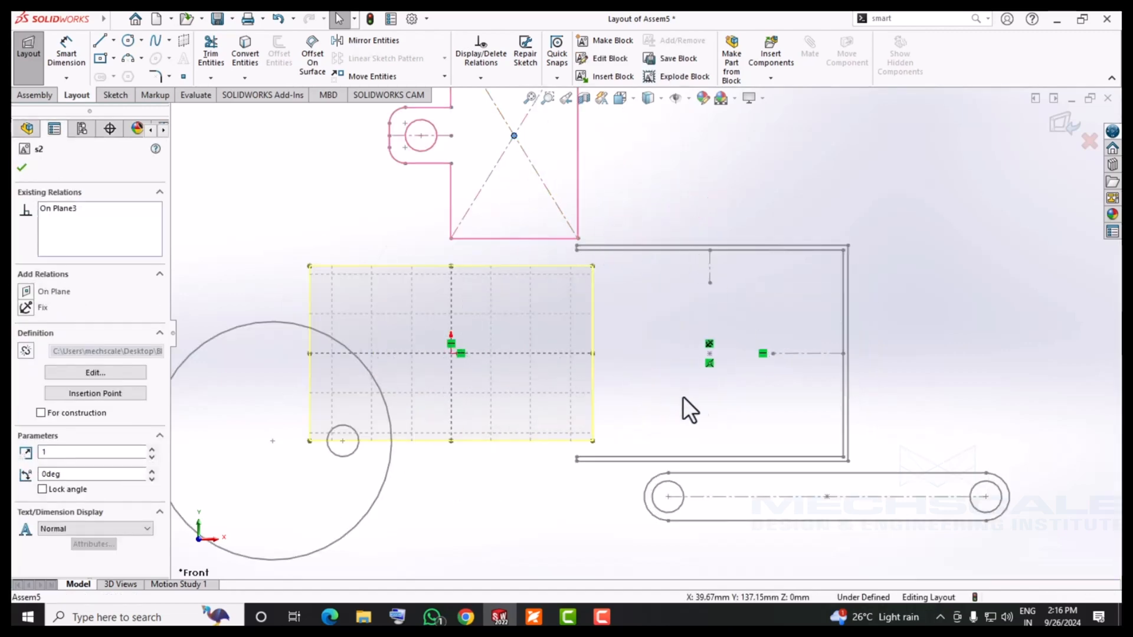
ctrl+click(710, 355)
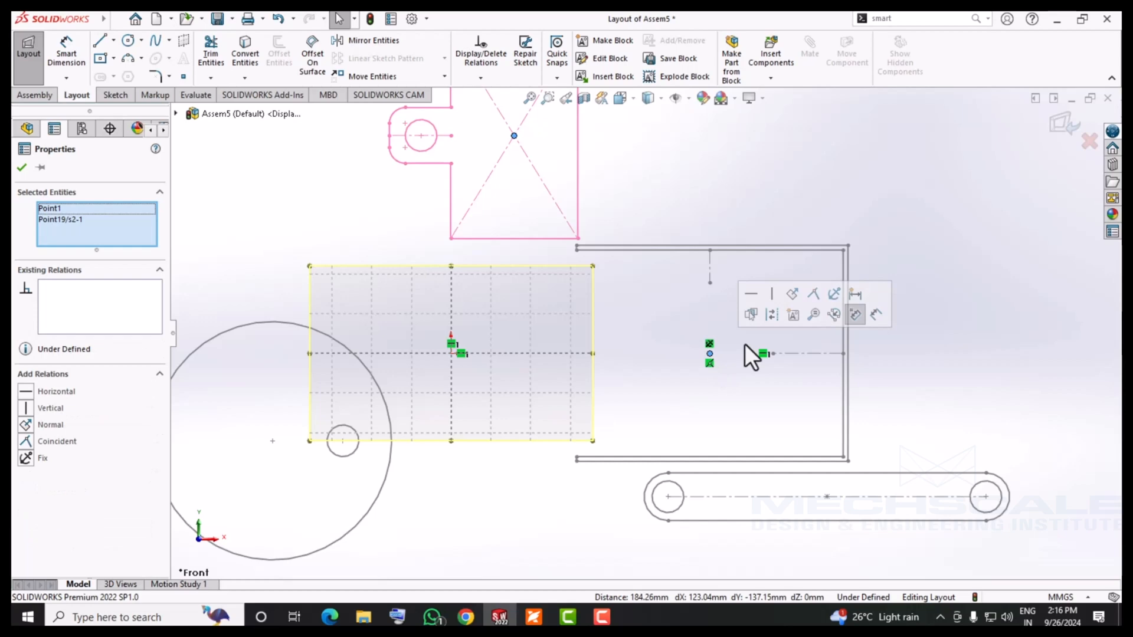
click(816, 296)
click(955, 345)
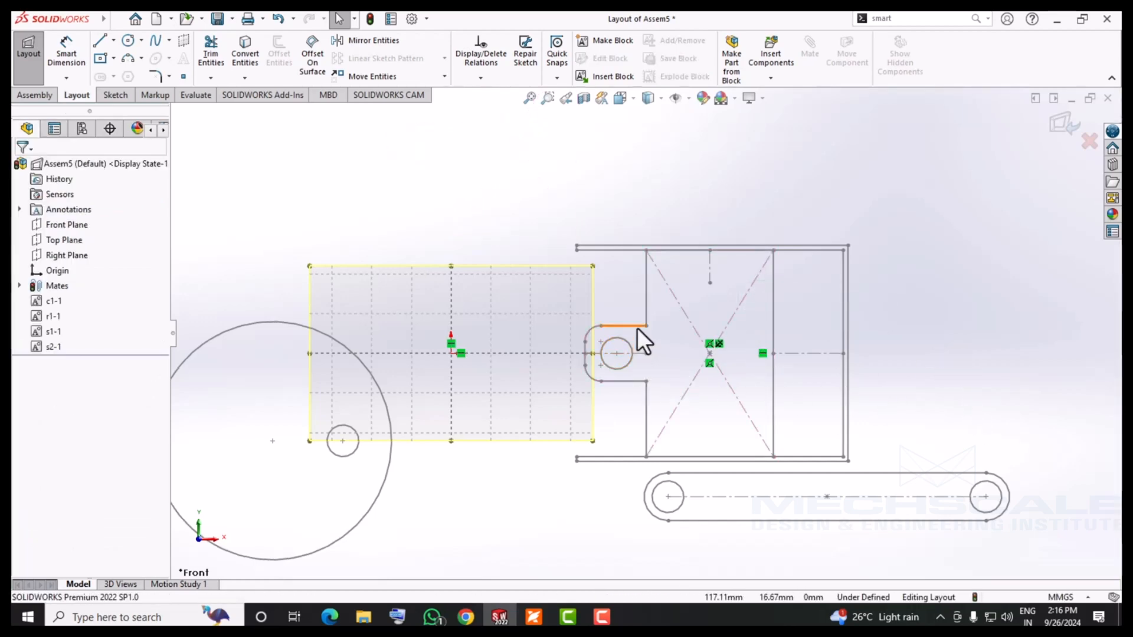
drag(515, 314, 618, 315)
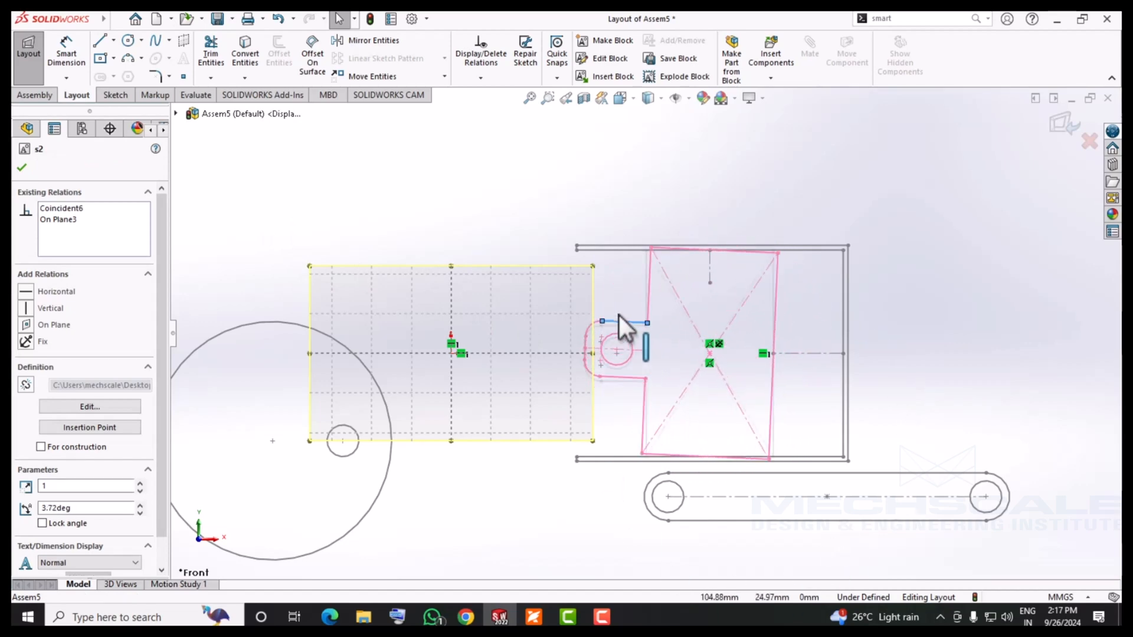
click(494, 500)
Delete the coincident relation between the s2 block and the fixed point, and move s2 out of s1 toward the origin
scroll(678, 407, down, 2)
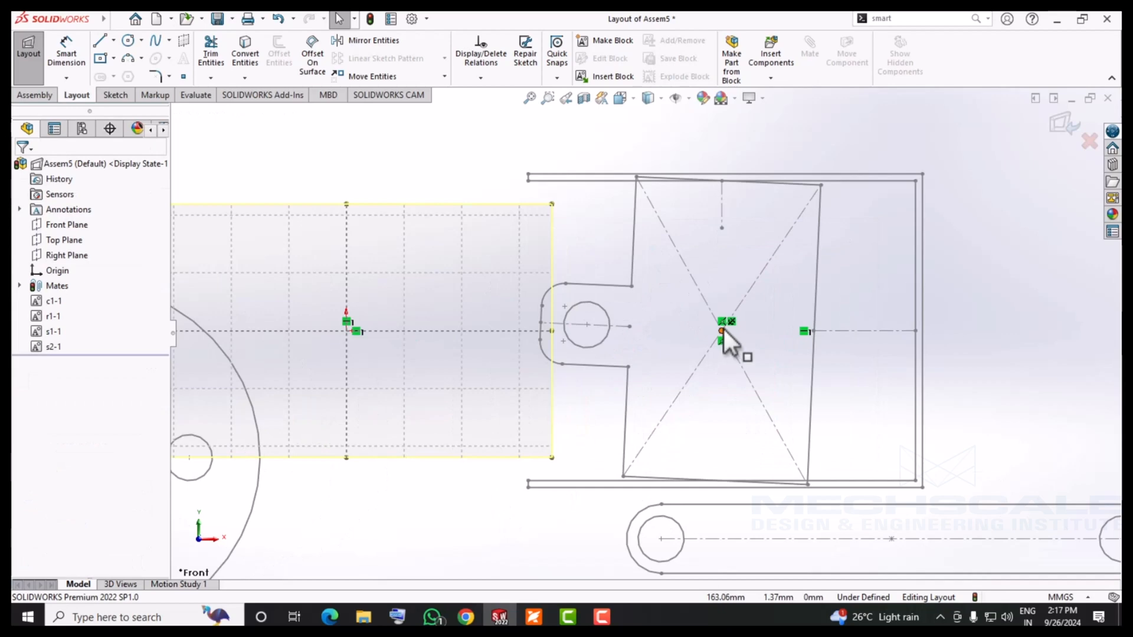
click(722, 330)
click(59, 221)
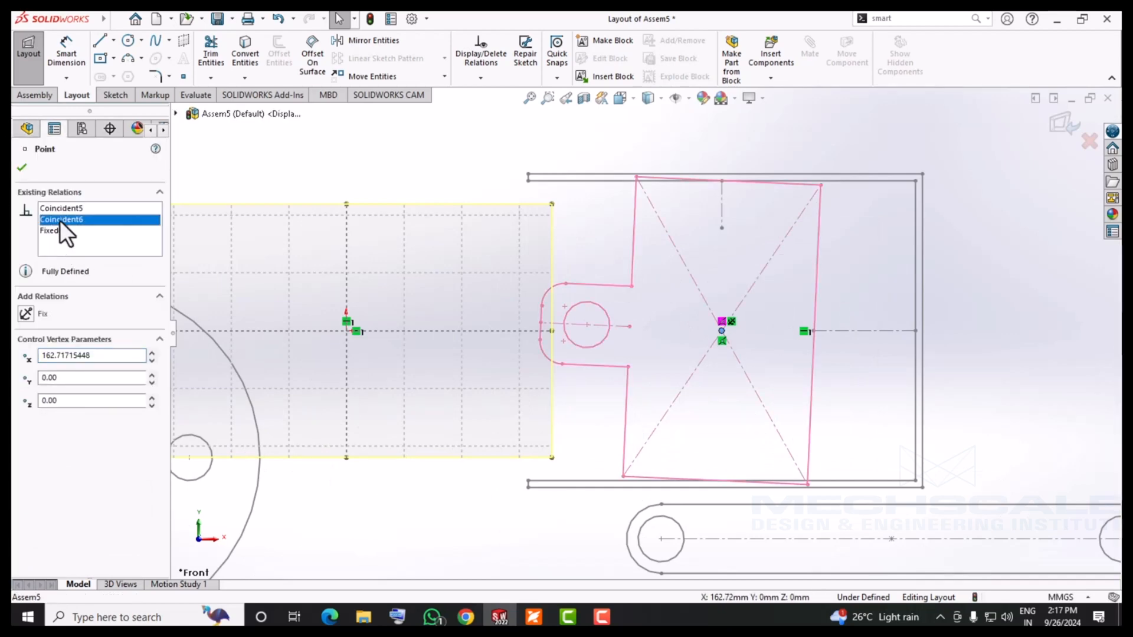
right_click(59, 220)
click(91, 244)
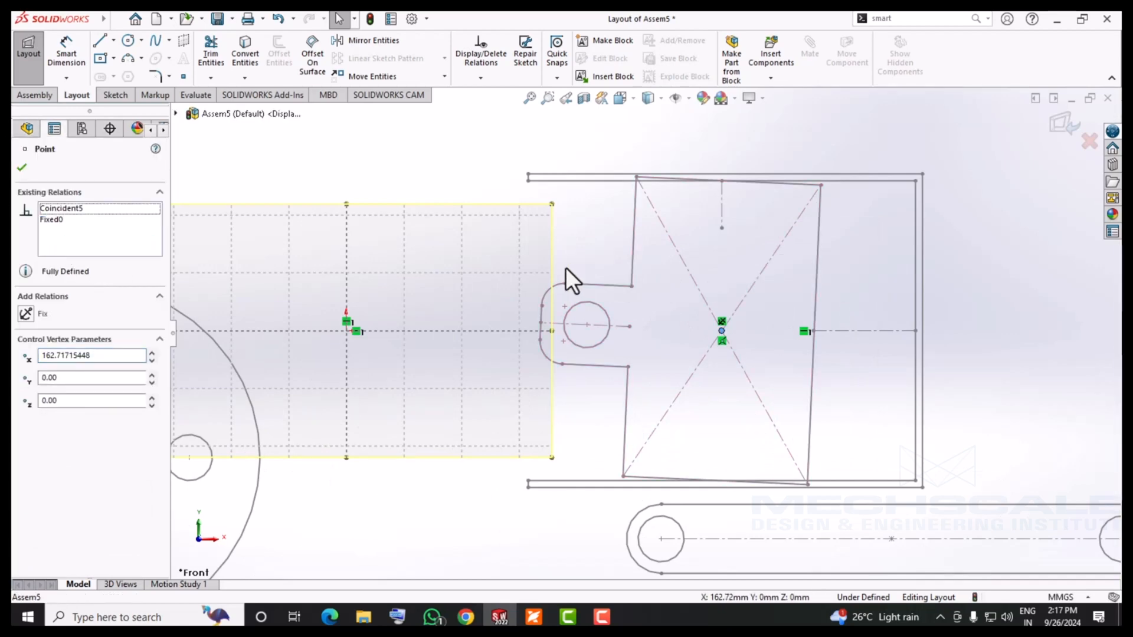
mouse_move(639, 255)
mouse_down()
mouse_move(363, 256)
mouse_move(407, 279)
mouse_up()
click(343, 155)
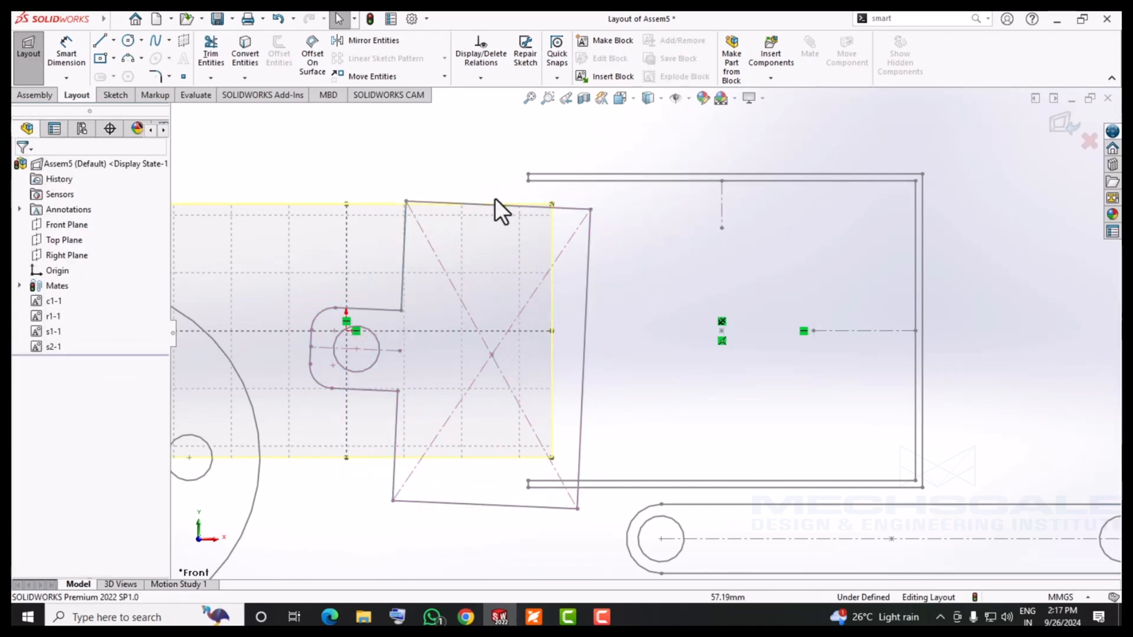
Add a horizontal relation between the s2 block's centre point and the fixed point
click(493, 355)
ctrl+click(721, 331)
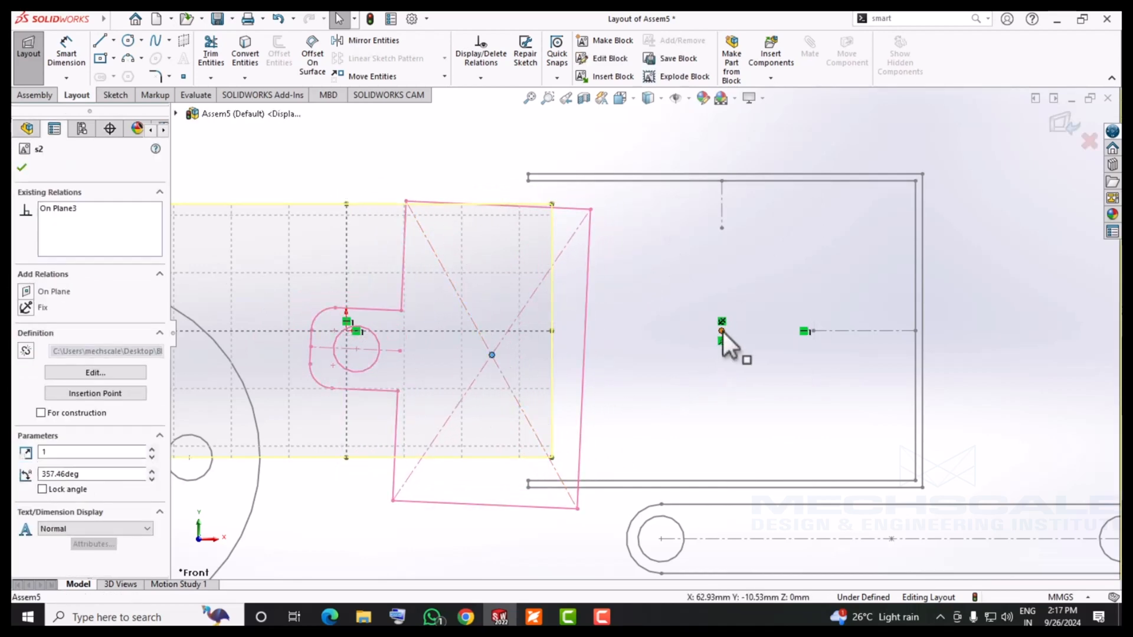
click(759, 270)
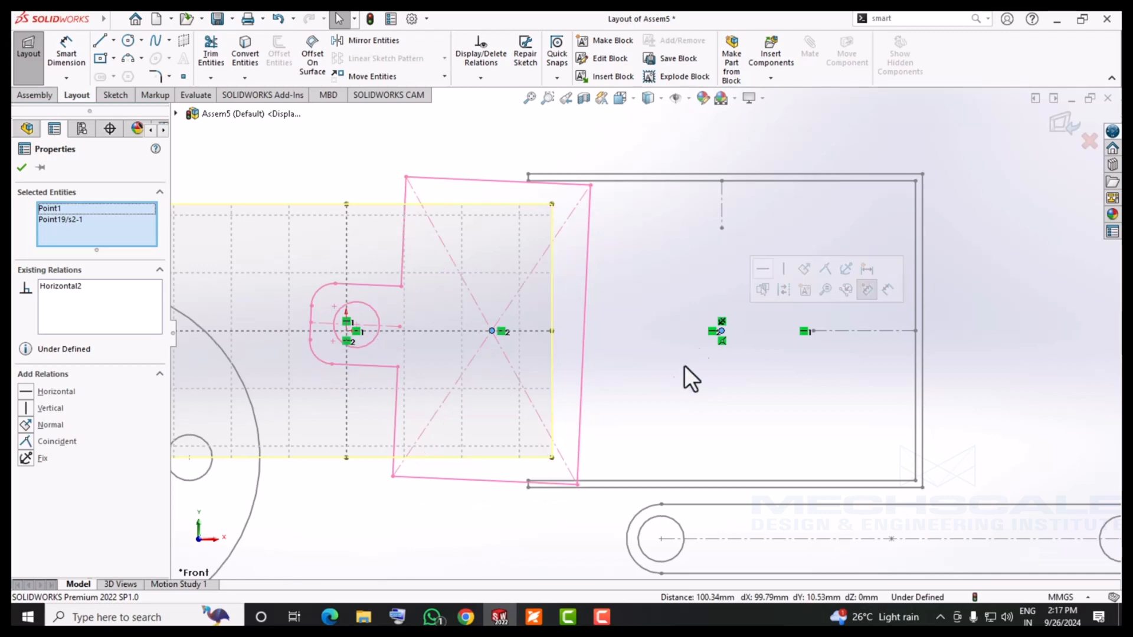
Apply a horizontal relation to the s2 block's upper edge and the inner upper edge of the s1 block
click(558, 195)
scroll(501, 200, down, 5)
click(448, 244)
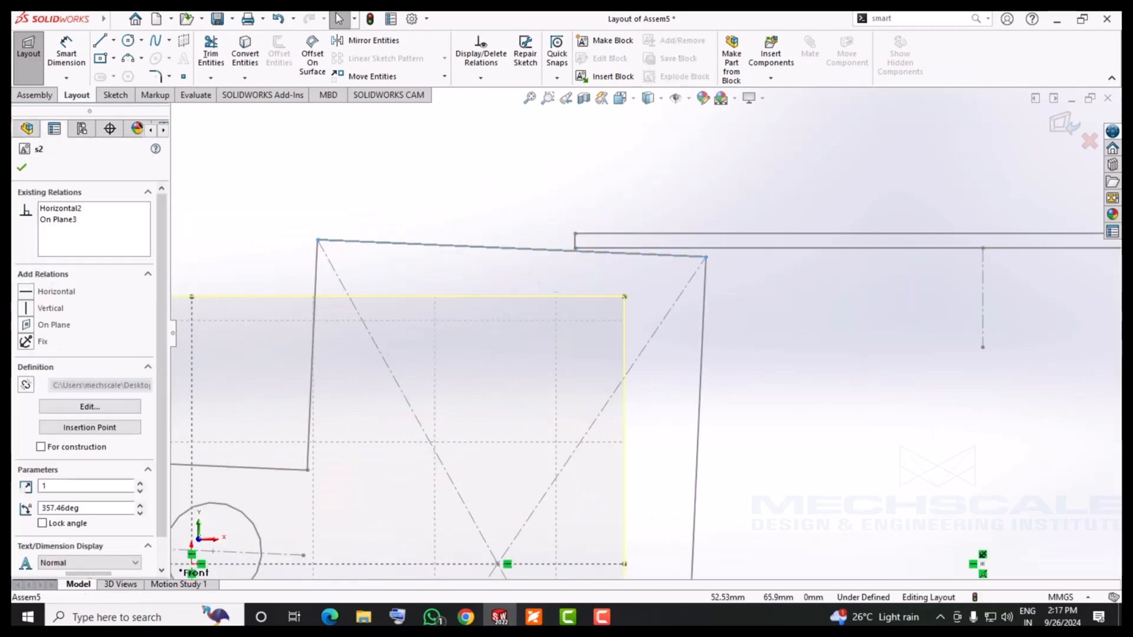
ctrl+click(784, 247)
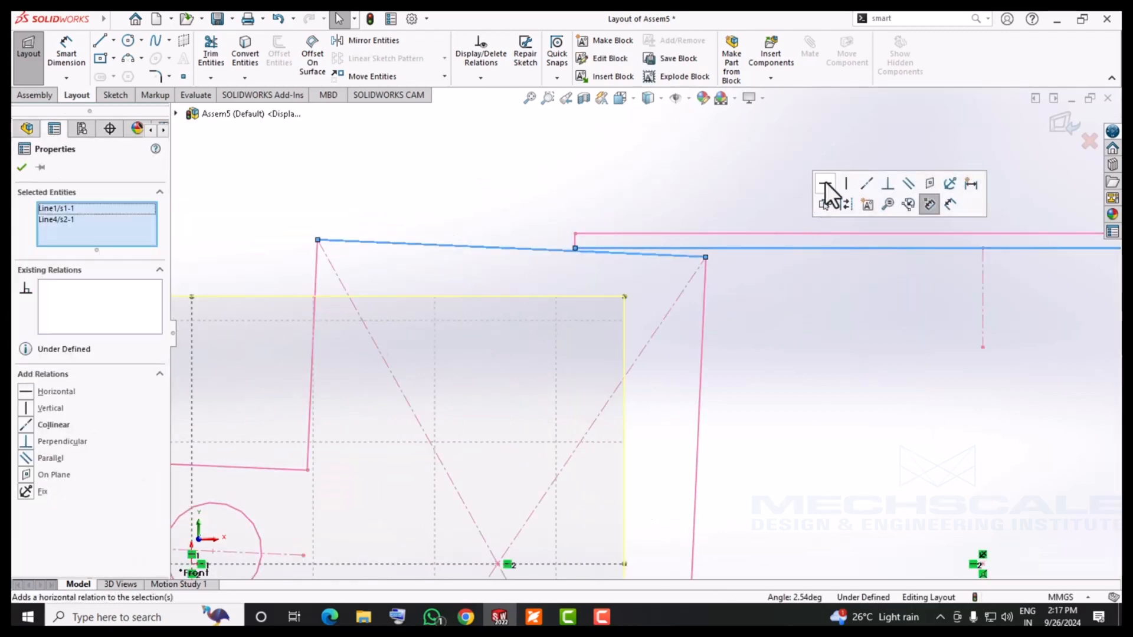
click(825, 183)
click(509, 188)
scroll(447, 179, up, 5)
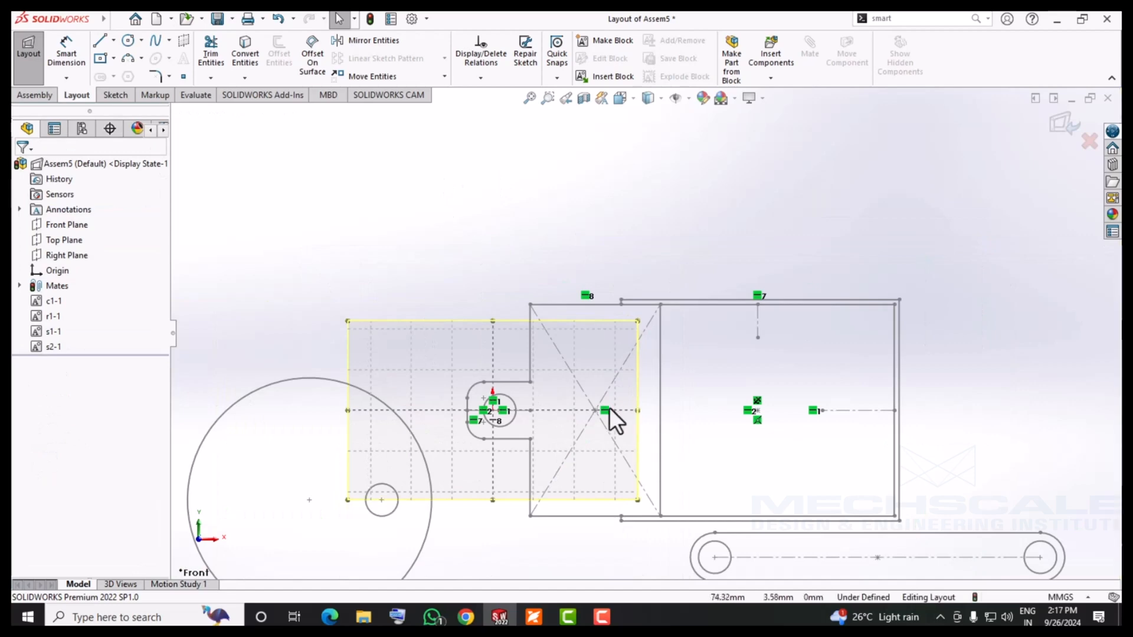
Slide the s2 block horizontally into the s1 block until its centre is near the fixed point
drag(595, 411, 779, 401)
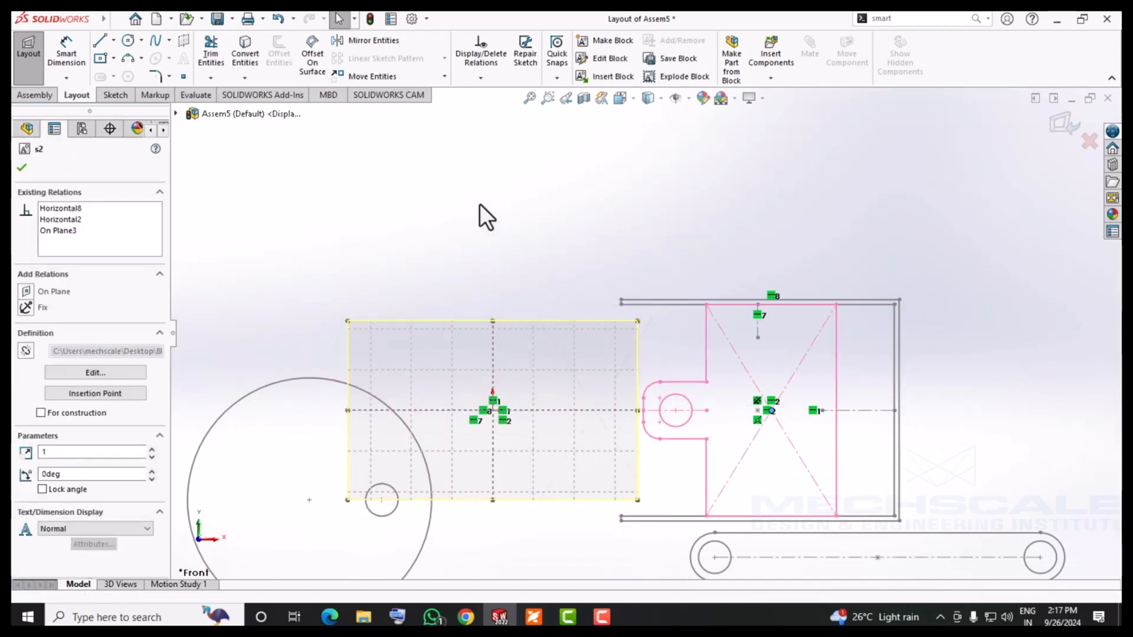
click(479, 203)
scroll(592, 333, up, 3)
scroll(595, 405, down, 3)
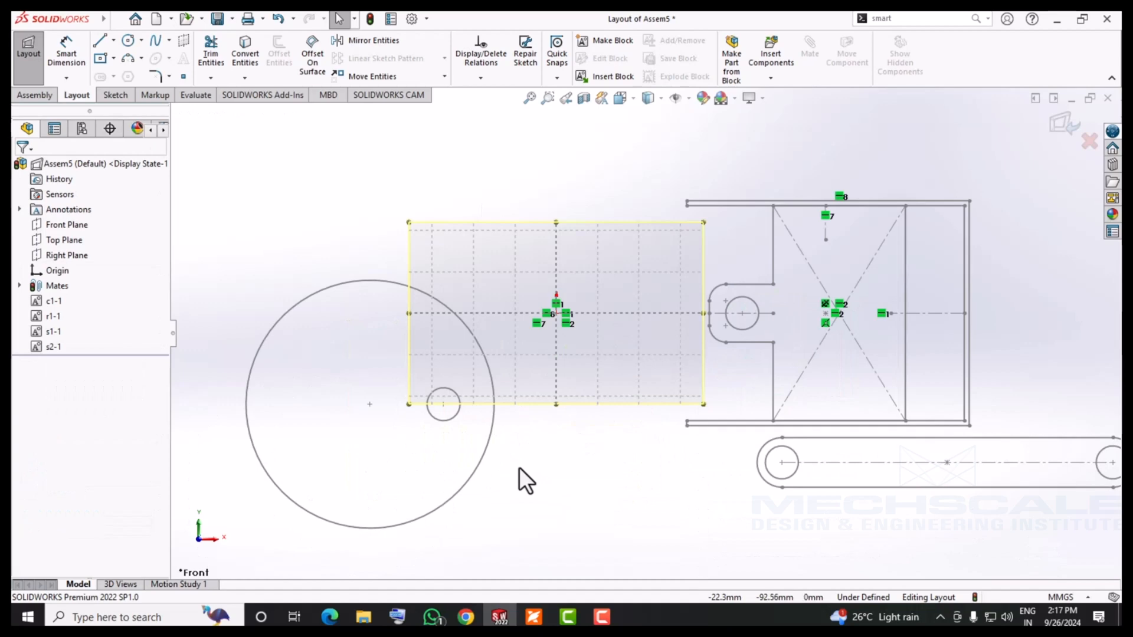
Move the c1 disc block by its centre well clear of the layout plane in the negative X direction
scroll(525, 472, up, 3)
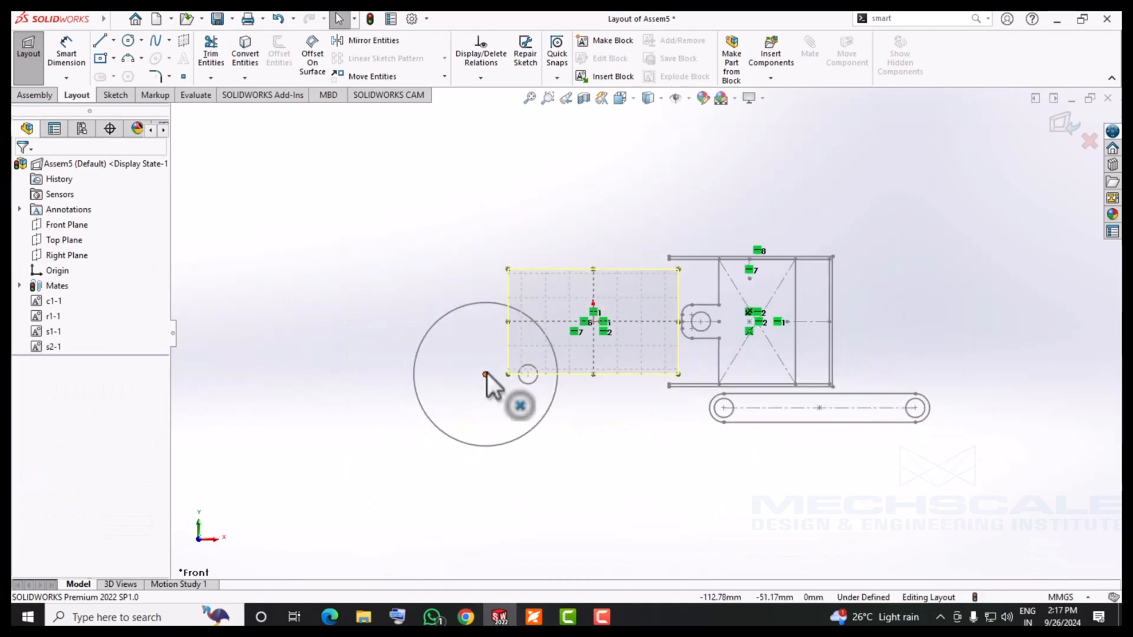
click(487, 373)
drag(286, 334, 269, 334)
click(434, 463)
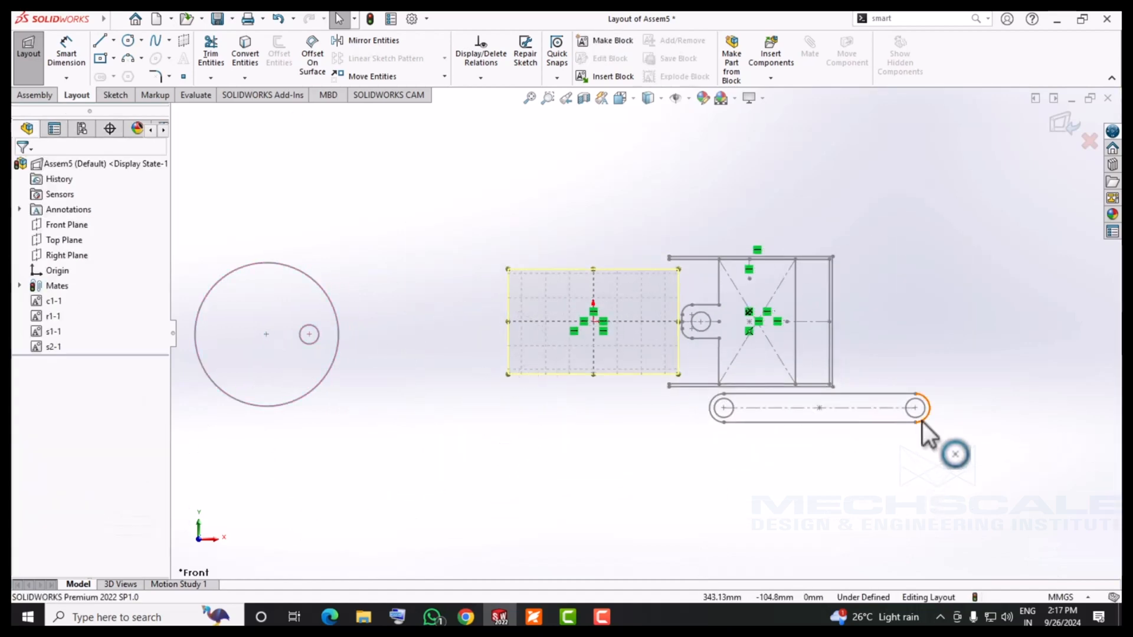
Attach one end-hole centre of the r1 link to the s2 block's hole centre and swing its free end above the layout plane
drag(914, 409, 700, 321)
click(599, 504)
drag(509, 321, 522, 194)
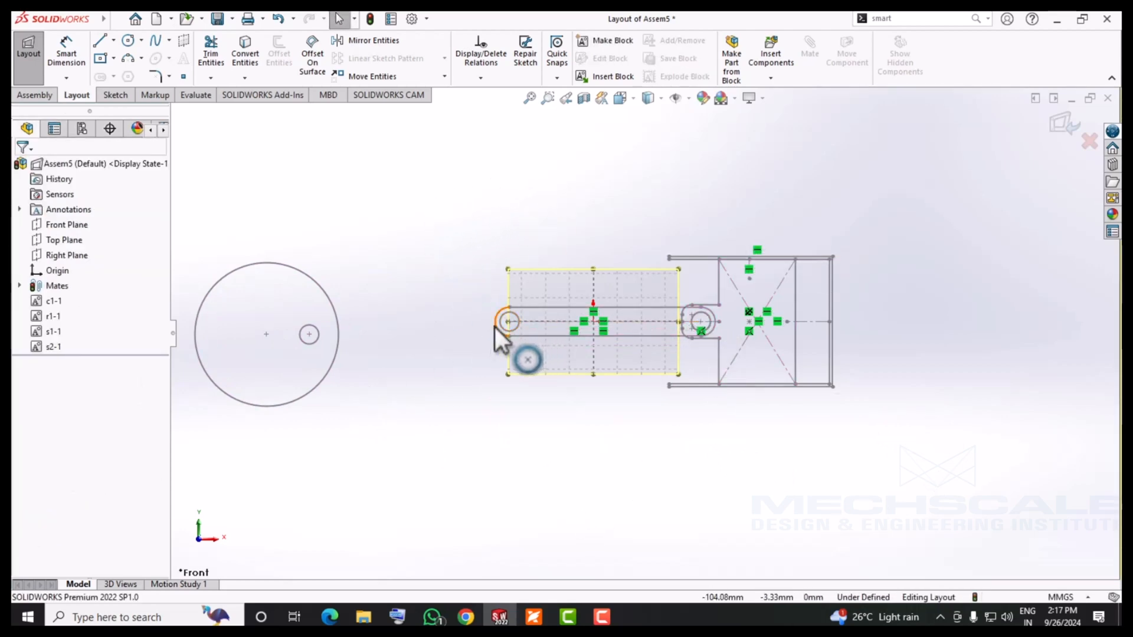
drag(495, 326, 510, 240)
click(364, 378)
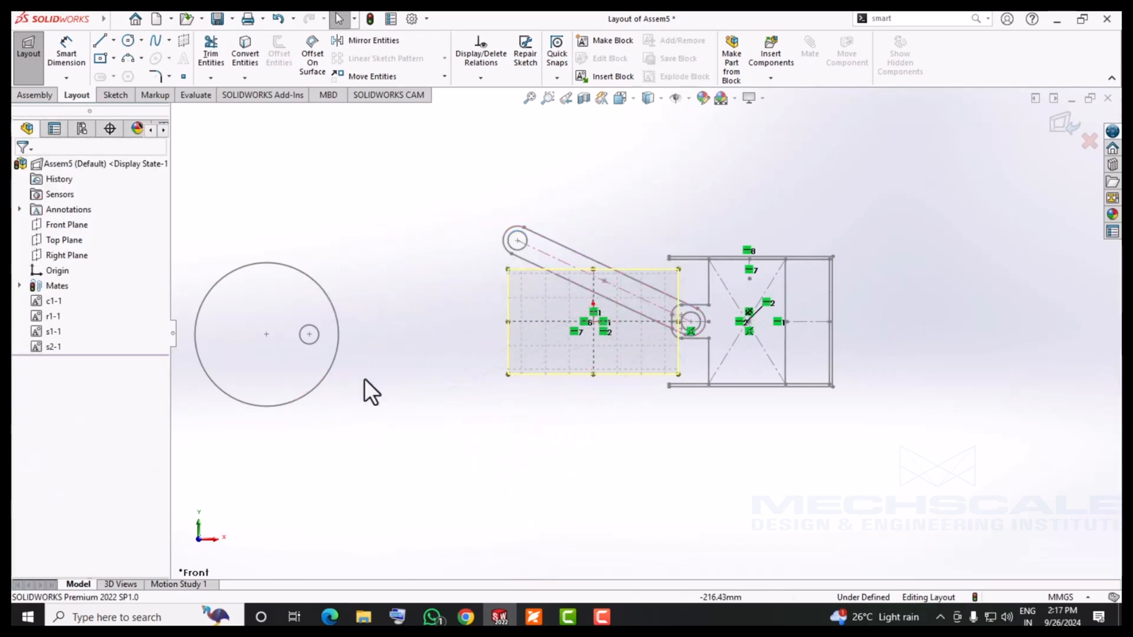
Move the c1 disc block by its centre onto the origin's horizontal line, at about X -77 mm
drag(254, 337, 456, 318)
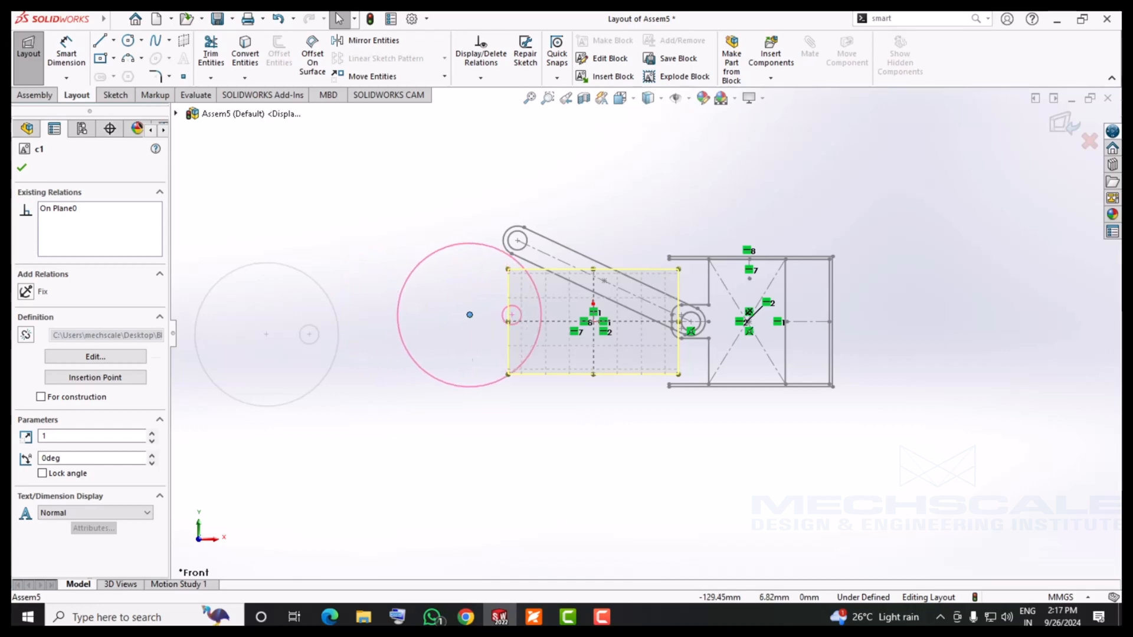
scroll(568, 326, down, 3)
scroll(568, 326, down, 3)
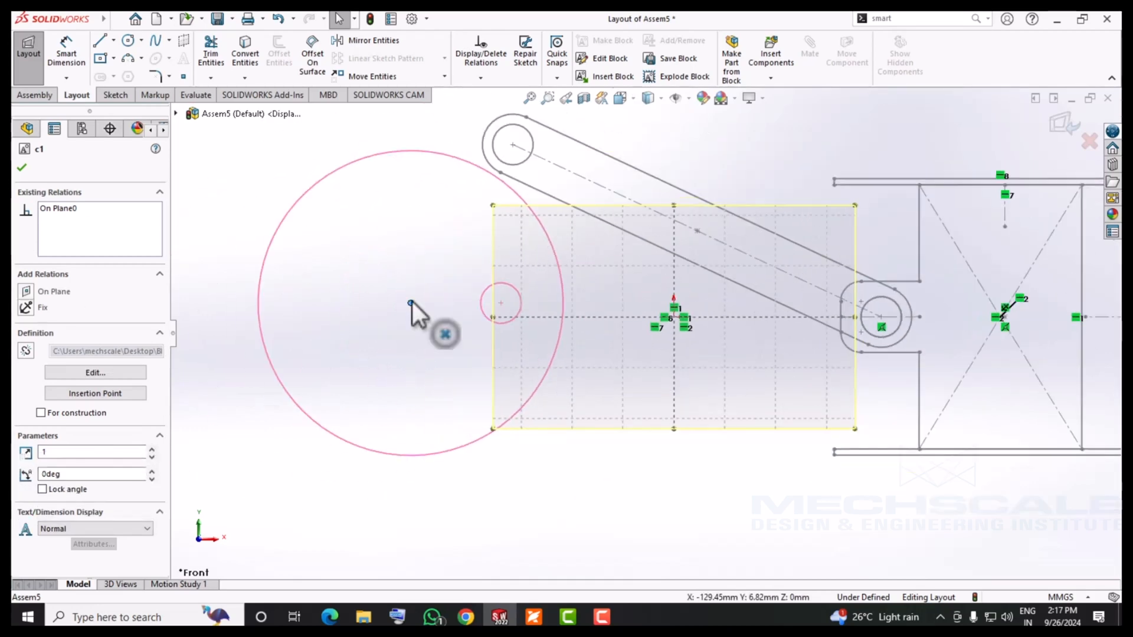
drag(411, 303, 518, 320)
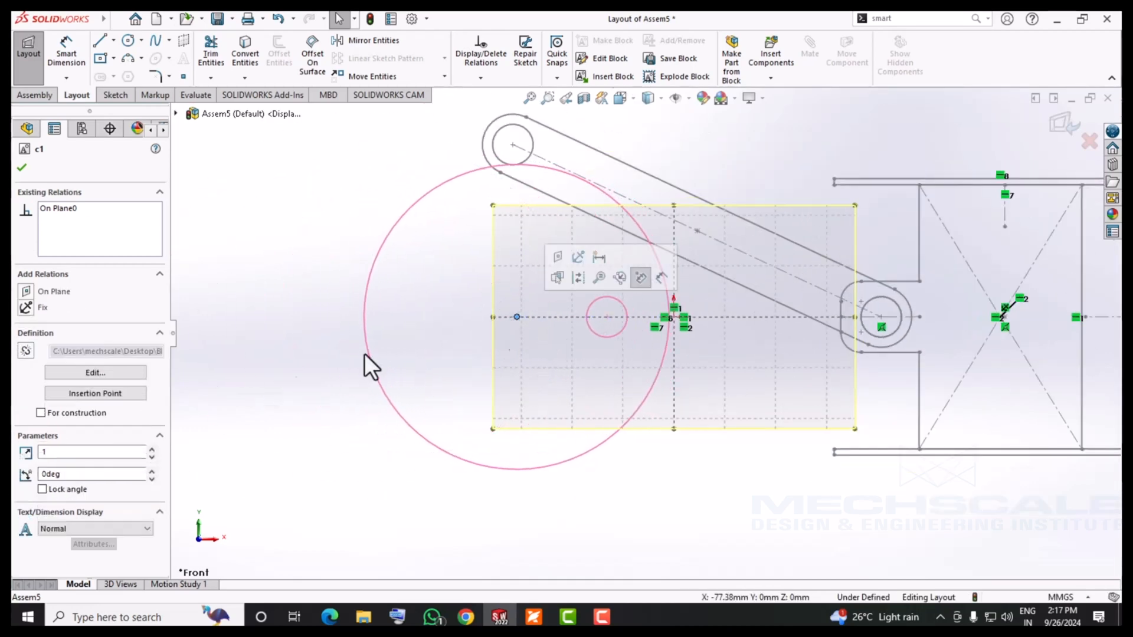
Fix the c1 disc's centre point and rotate the disc about it to about 113.5 degrees
click(397, 389)
click(516, 318)
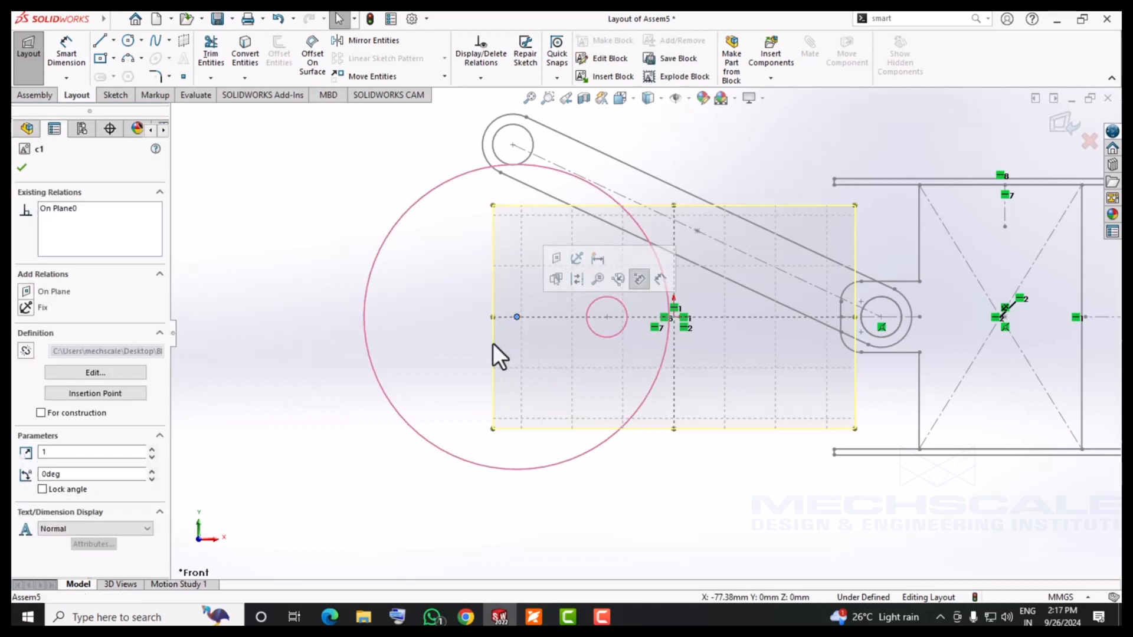
click(277, 419)
key(f)
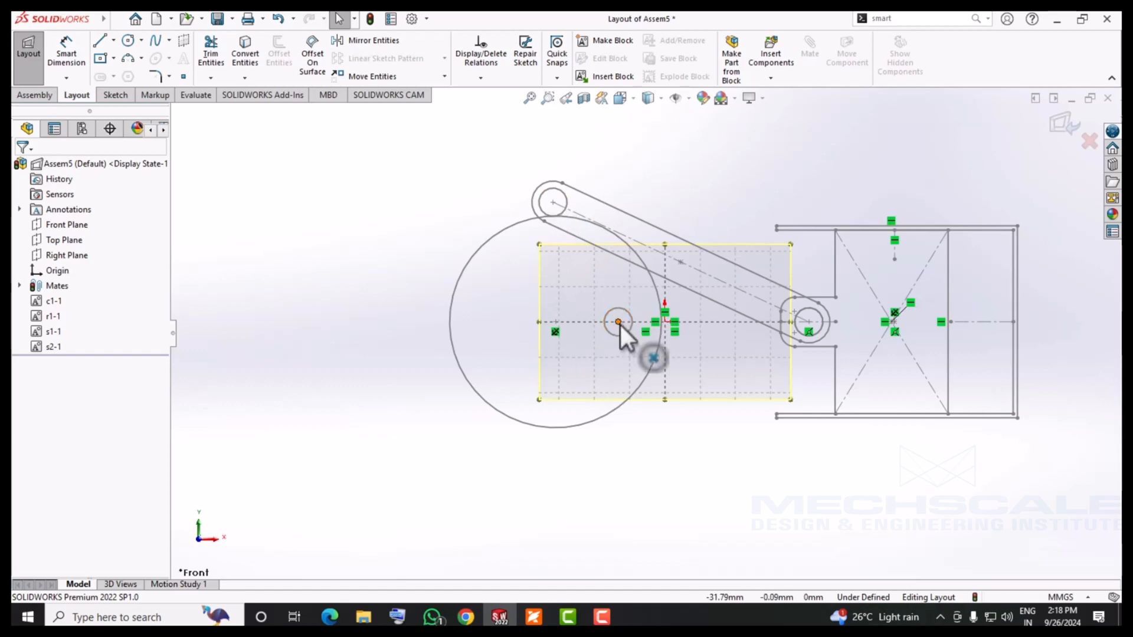
drag(620, 324, 530, 263)
click(465, 393)
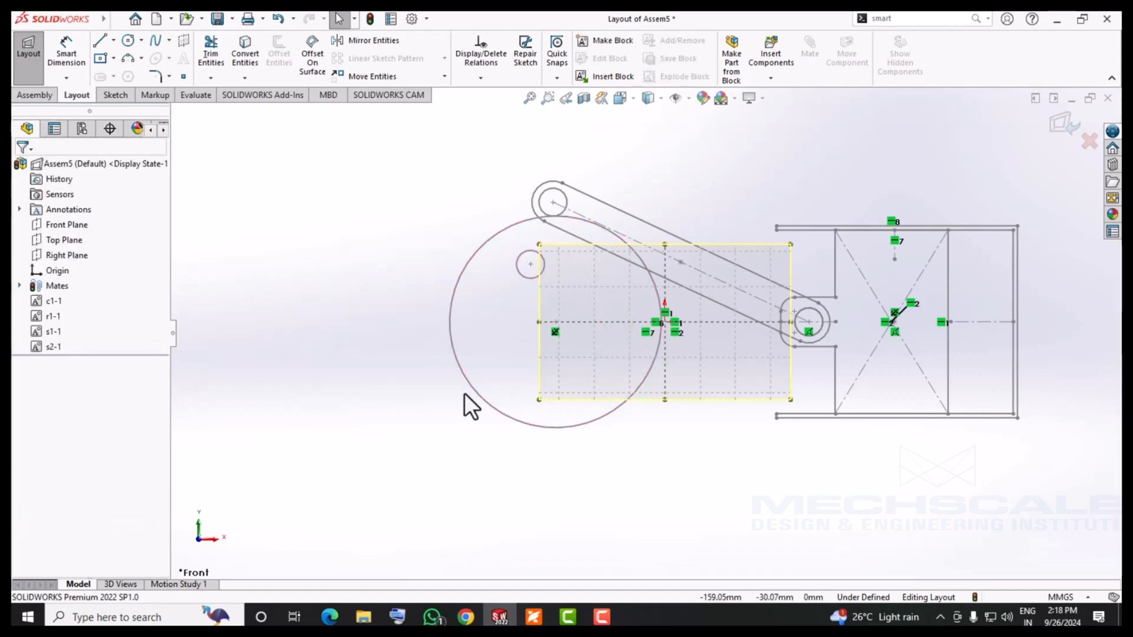
Delete the c1 block's Fixed1 relation and slide its centre horizontally to about X -99 mm
click(555, 321)
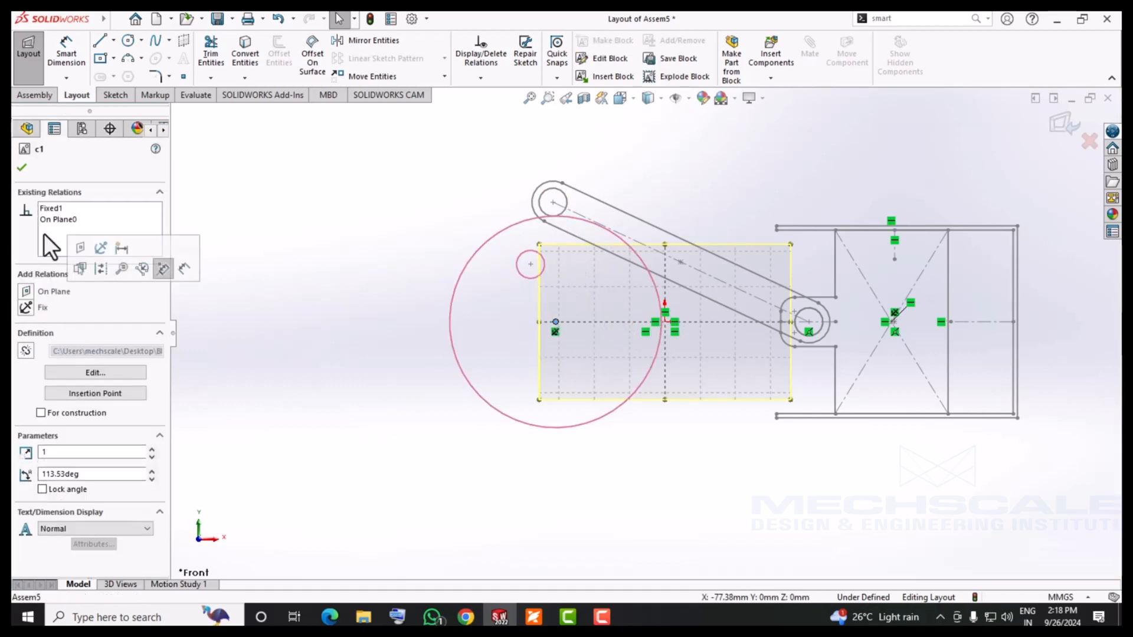
right_click(50, 209)
click(63, 229)
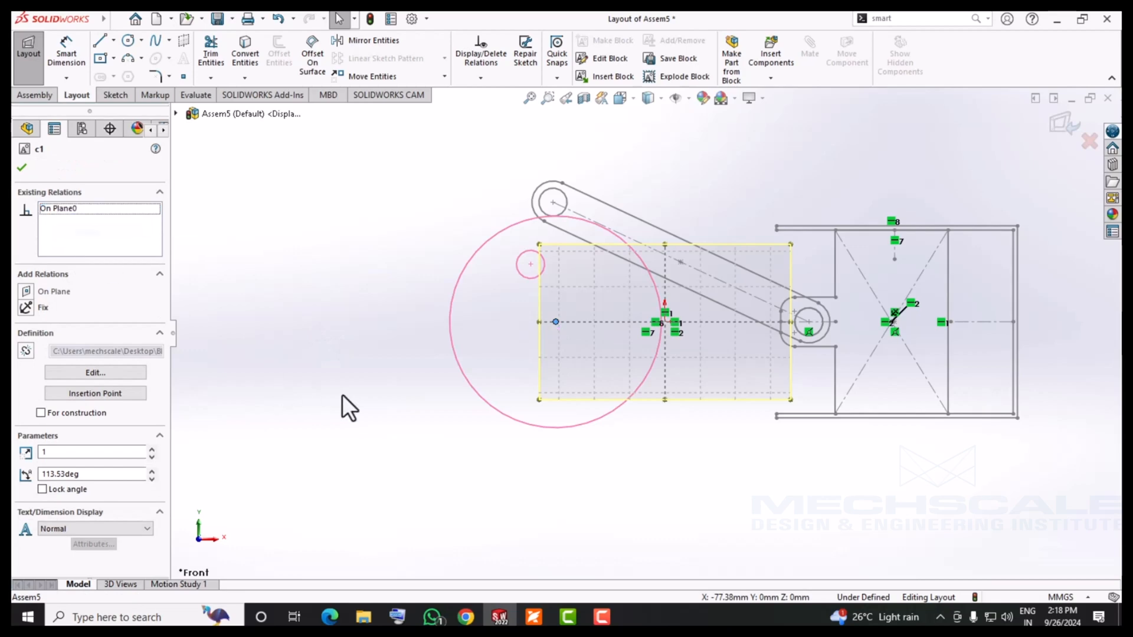
click(342, 394)
drag(557, 323, 526, 322)
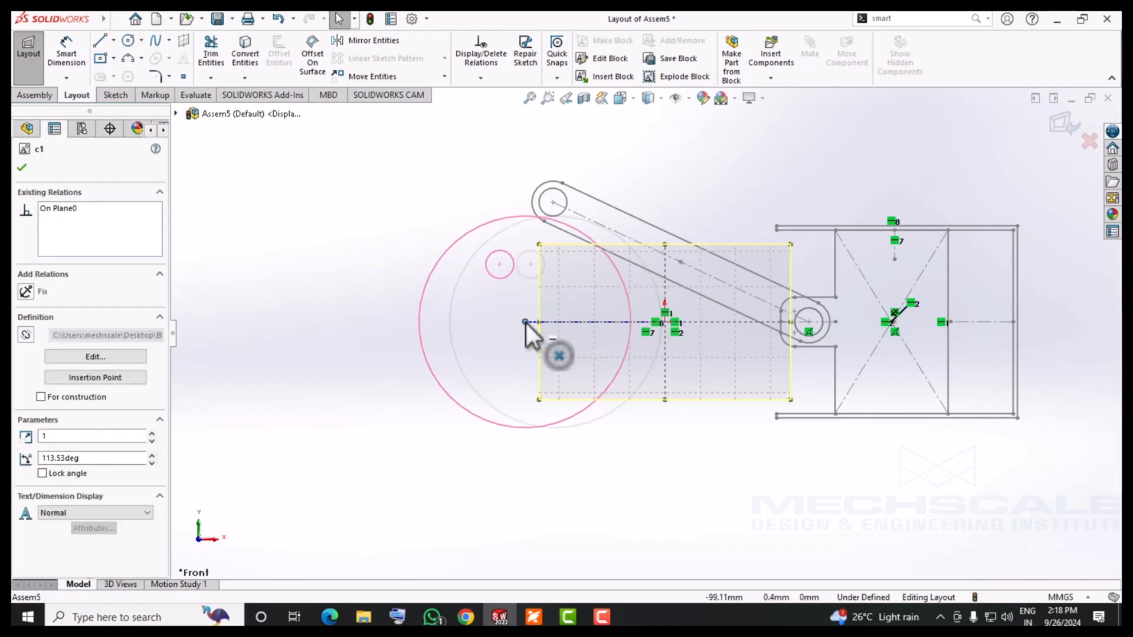
click(382, 401)
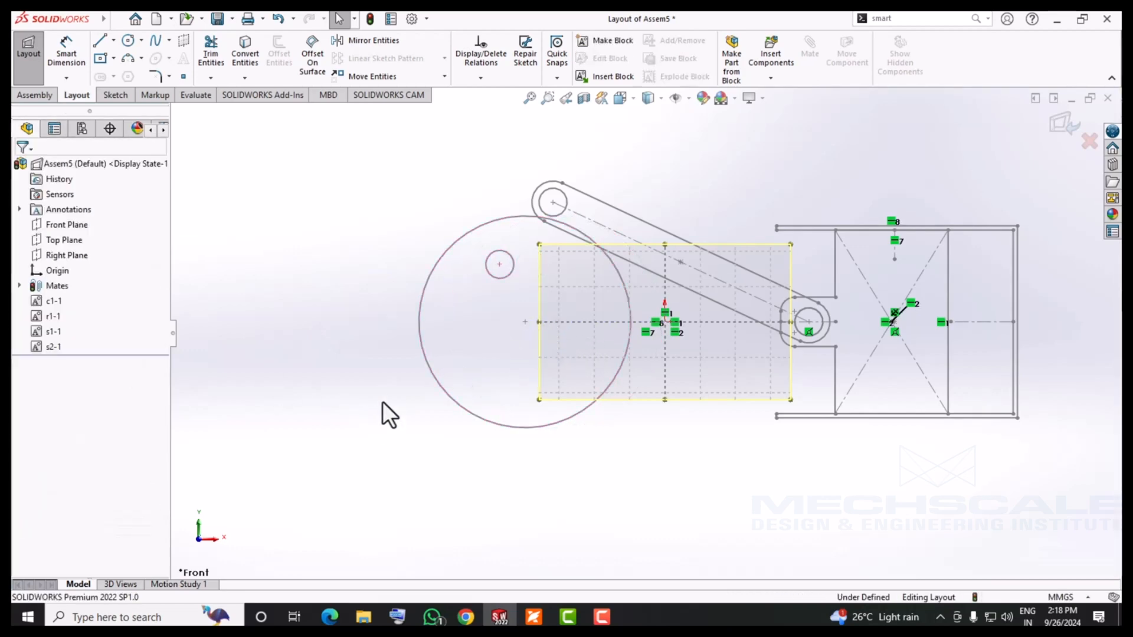
Fix the c1 disc's centre point at its new position
click(526, 322)
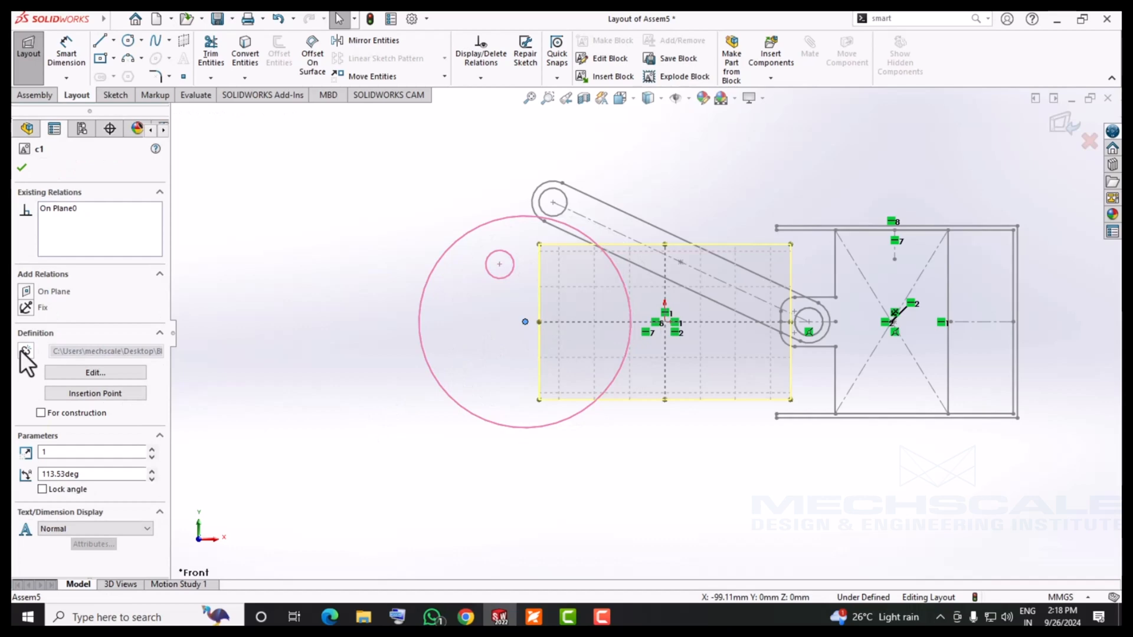
click(27, 309)
click(350, 369)
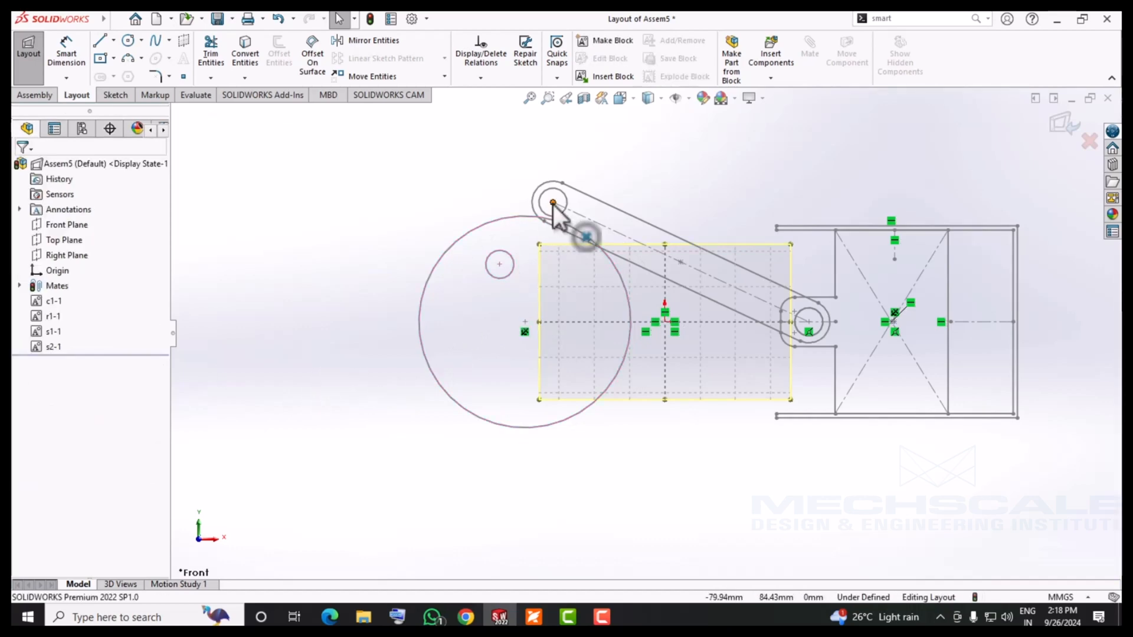
Join the r1 link's free end-hole centre to the c1 disc's small hole centre and turn the disc to about 277 degrees
drag(554, 204, 499, 264)
click(466, 476)
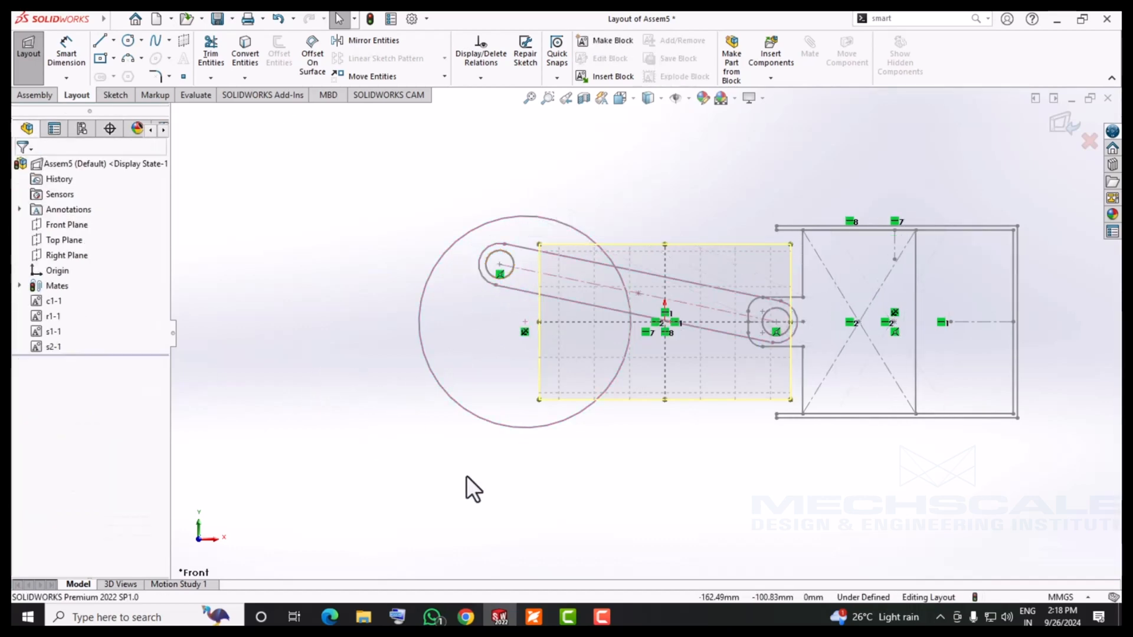
scroll(855, 334, up, 2)
scroll(849, 328, down, 2)
scroll(483, 386, up, 2)
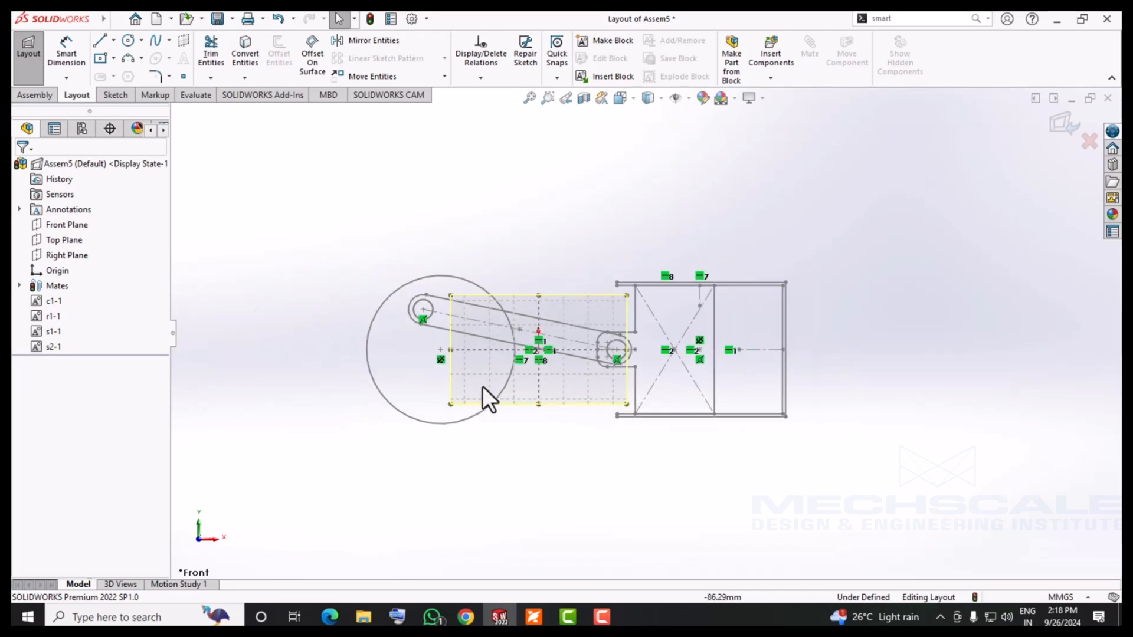
drag(426, 322, 446, 420)
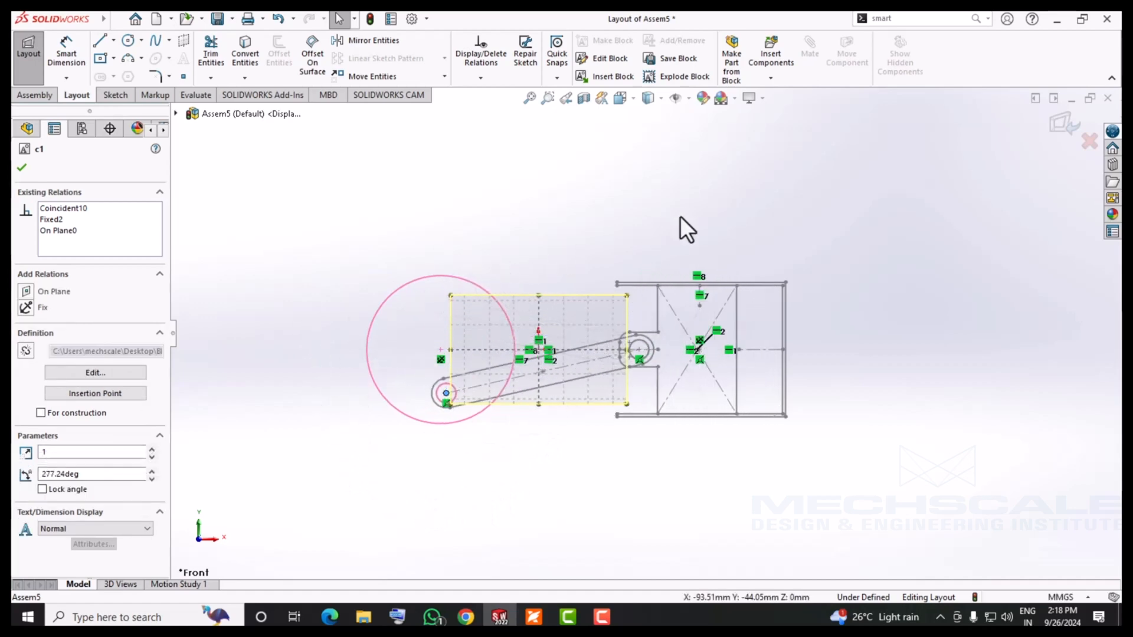
mouse_move(1029, 217)
middle_down()
mouse_move(910, 288)
mouse_move(931, 287)
middle_up()
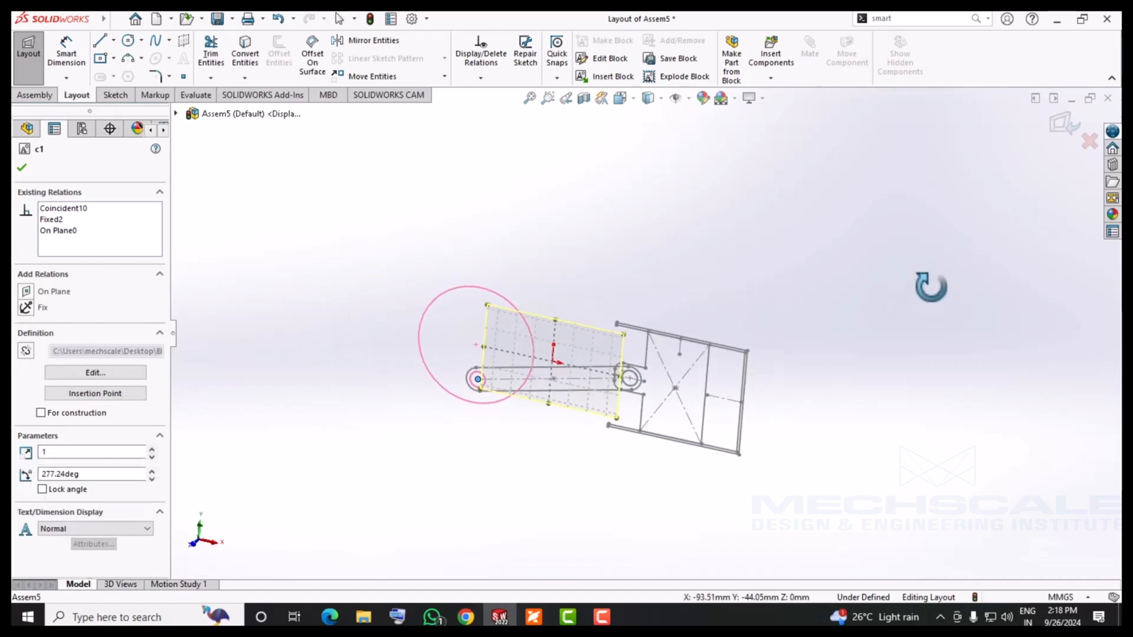
key(Escape)
scroll(633, 418, down, 3)
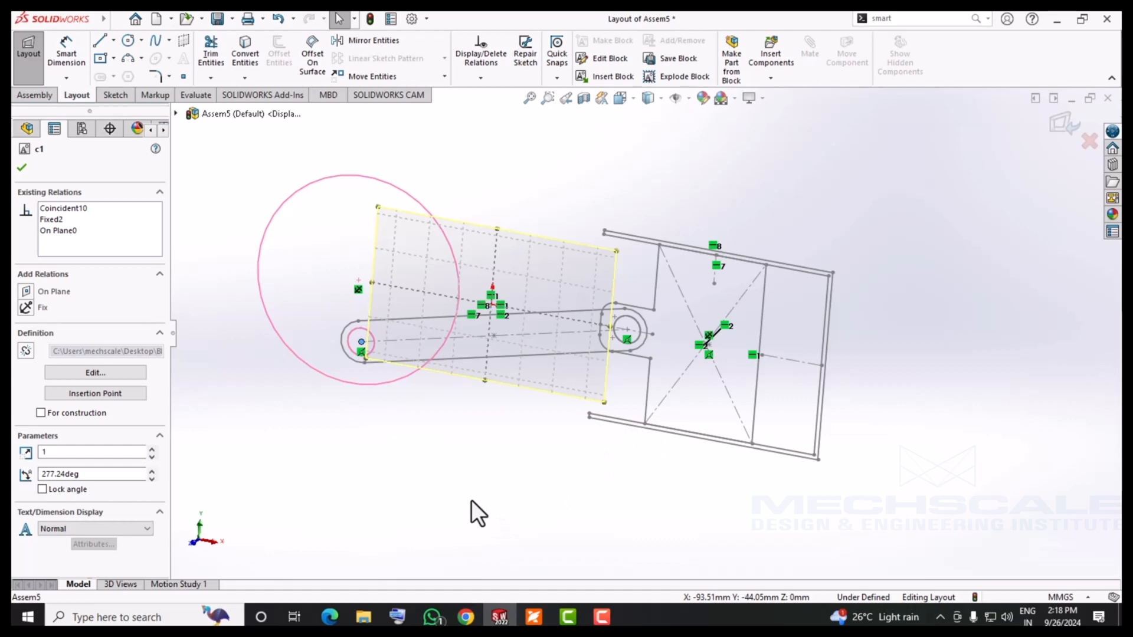
click(731, 81)
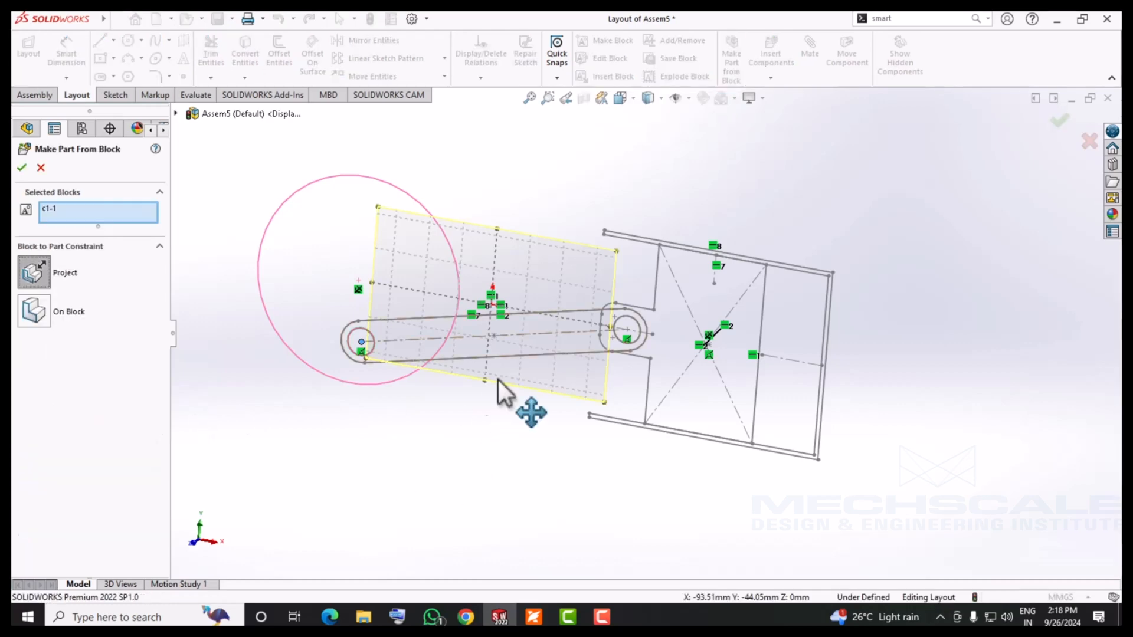
click(22, 167)
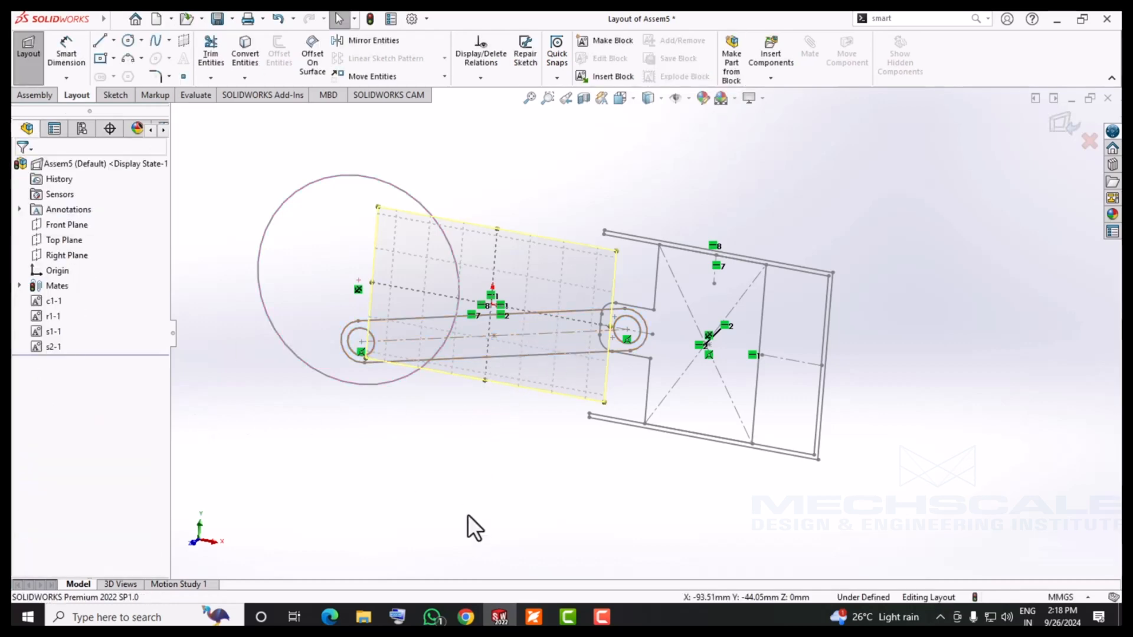
Make a part from the r1 link block using the On Block constraint
click(731, 59)
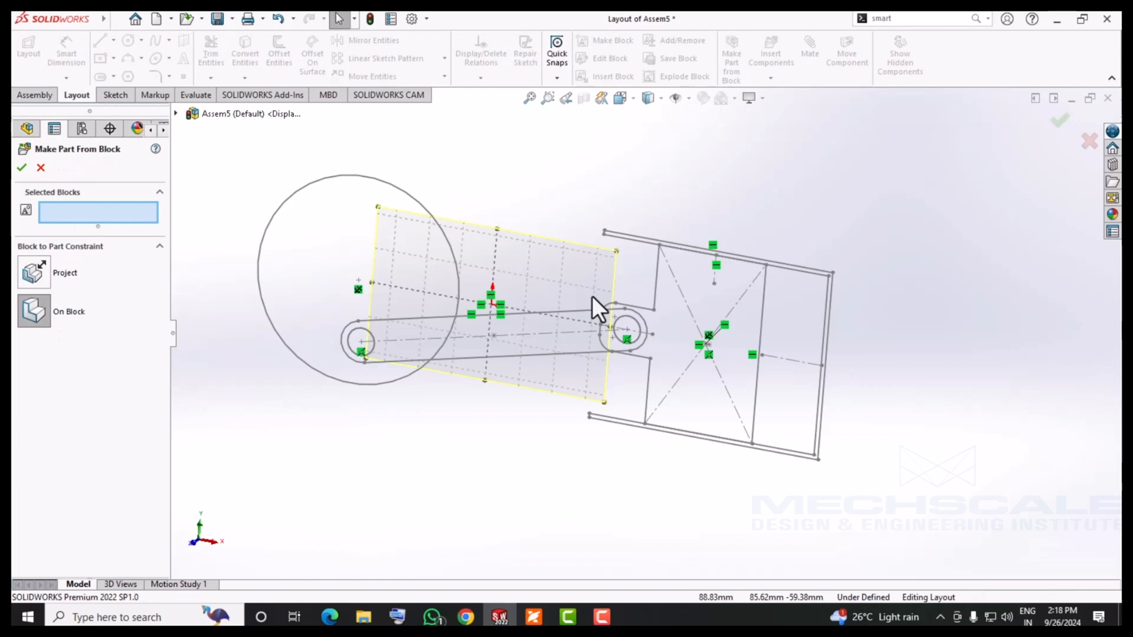
click(561, 314)
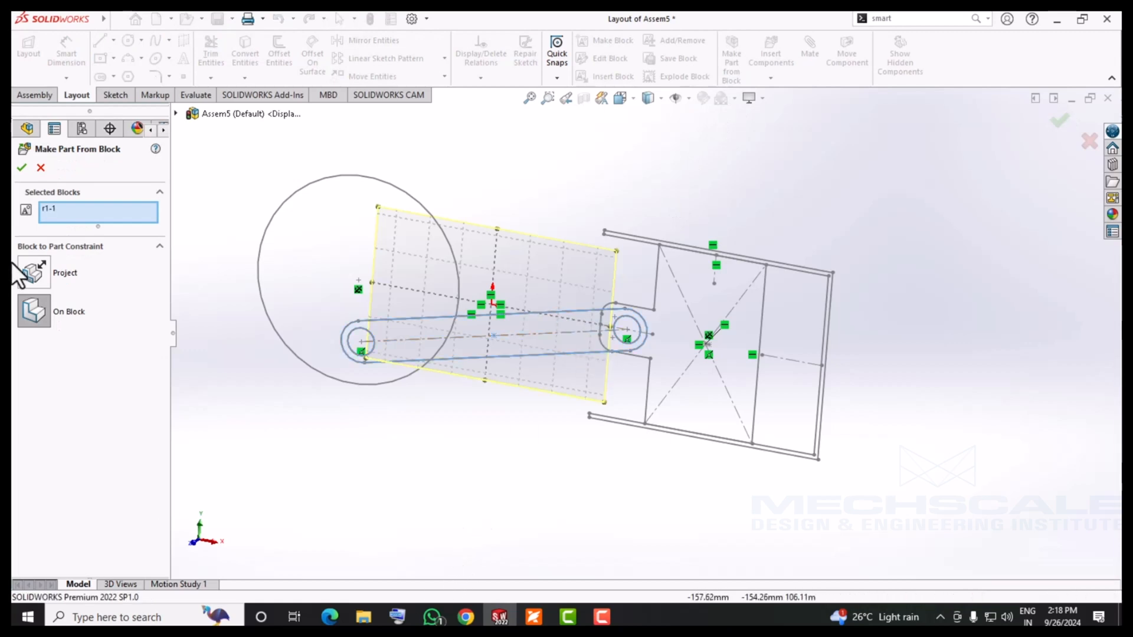
click(21, 169)
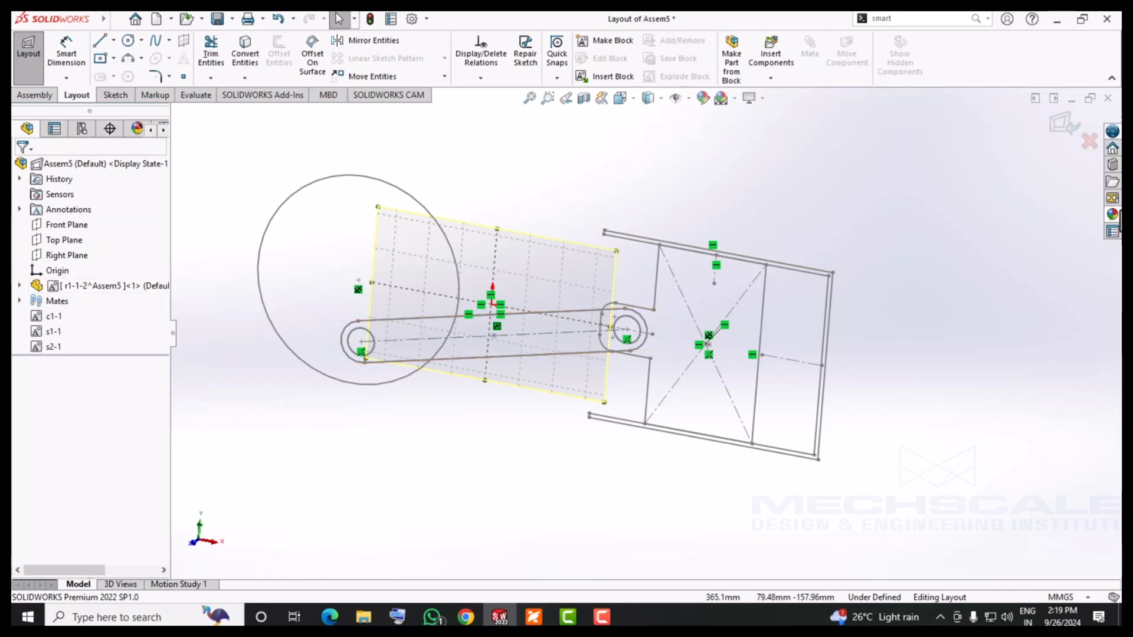
Exit the layout and open the r1 part for editing within the assembly
click(1071, 134)
click(108, 285)
right_click(108, 285)
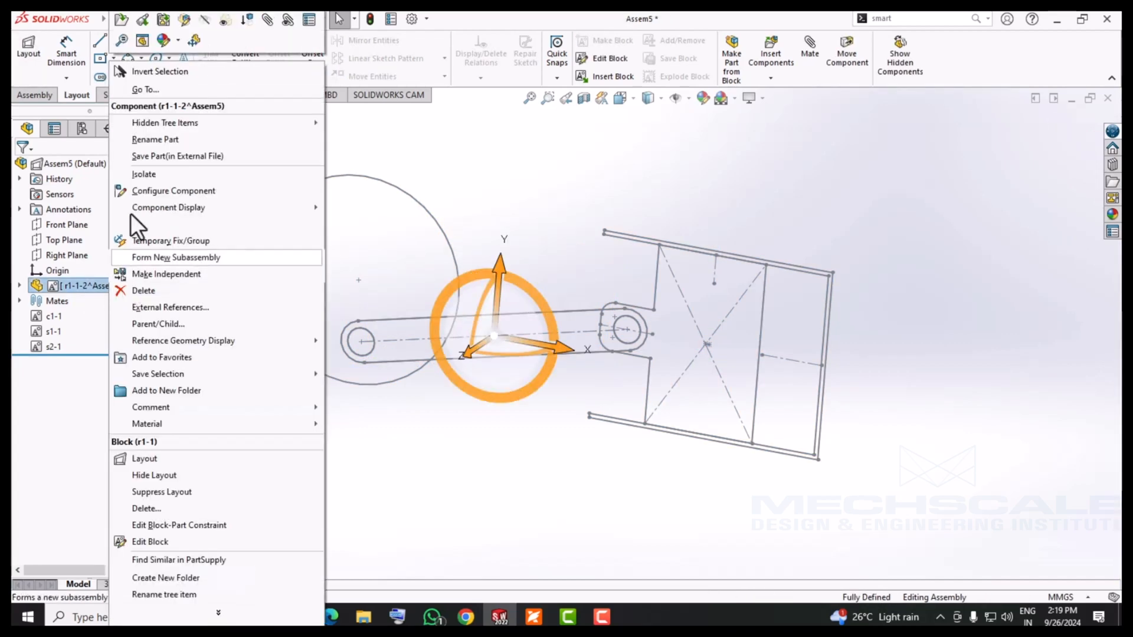
click(180, 23)
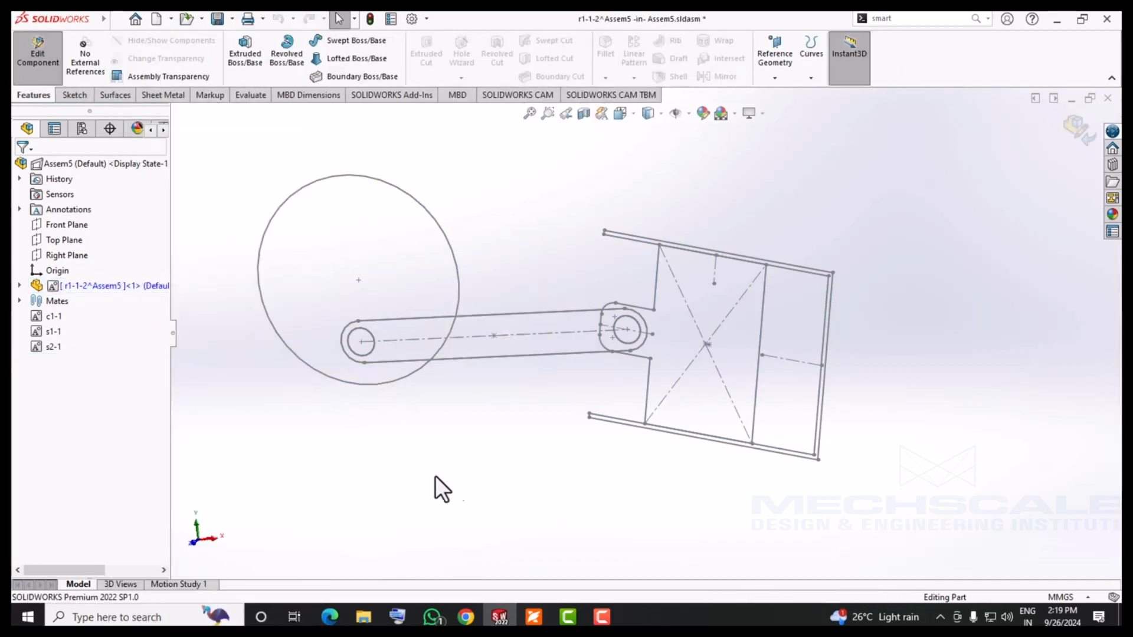
Extrude the r1 link region around its two holes 10 mm with Mid Plane and no thin feature, and return to the assembly
click(247, 48)
click(503, 317)
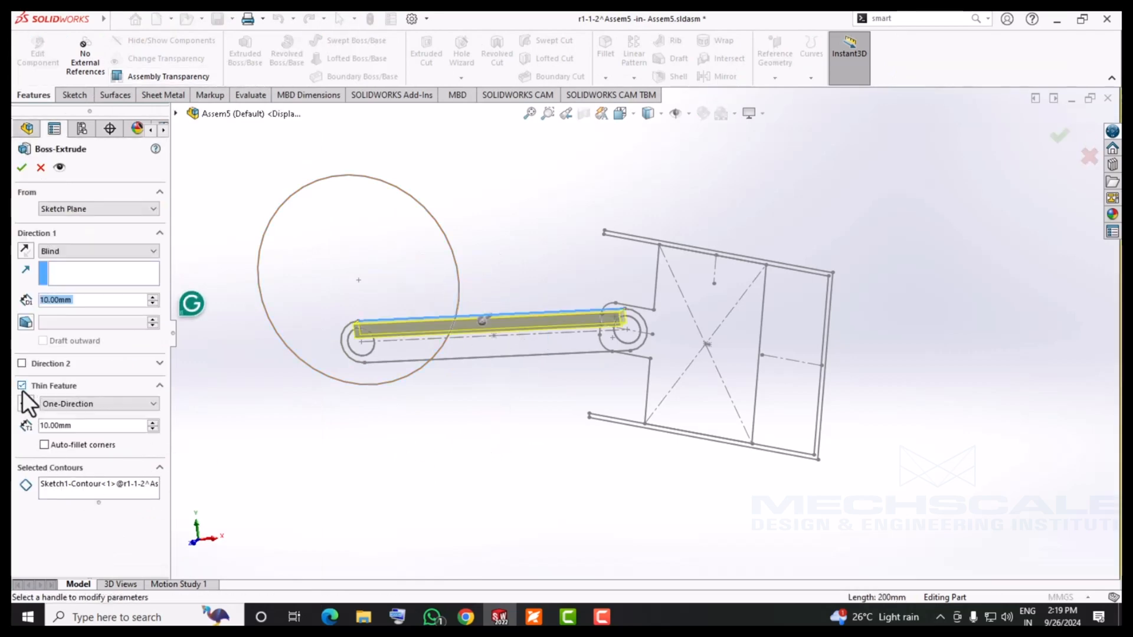
right_click(65, 481)
click(83, 490)
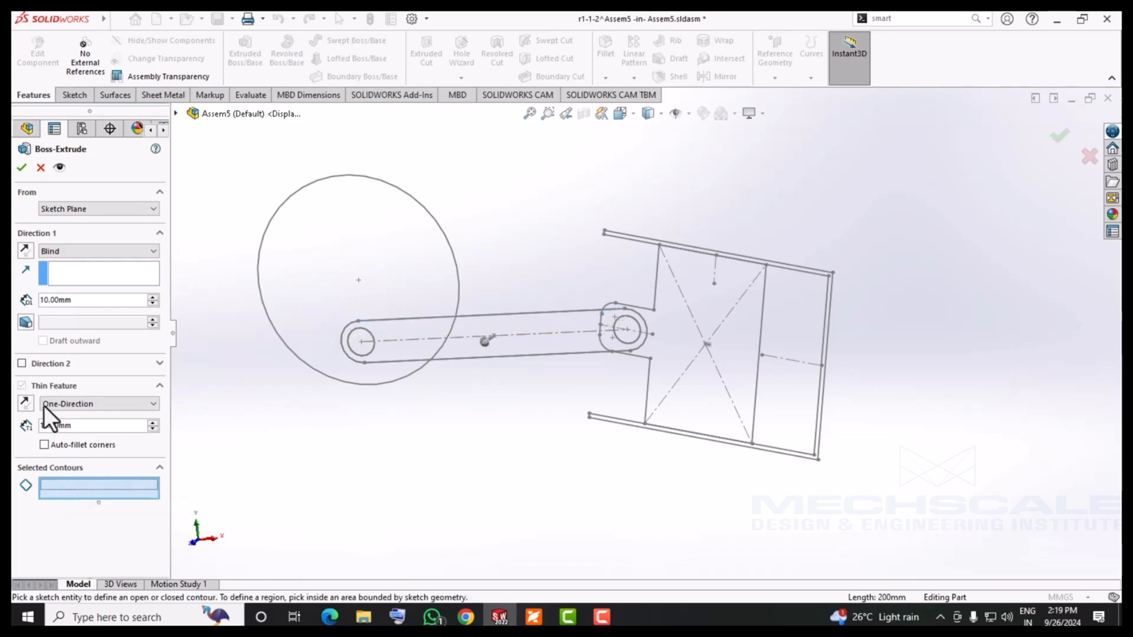
click(572, 324)
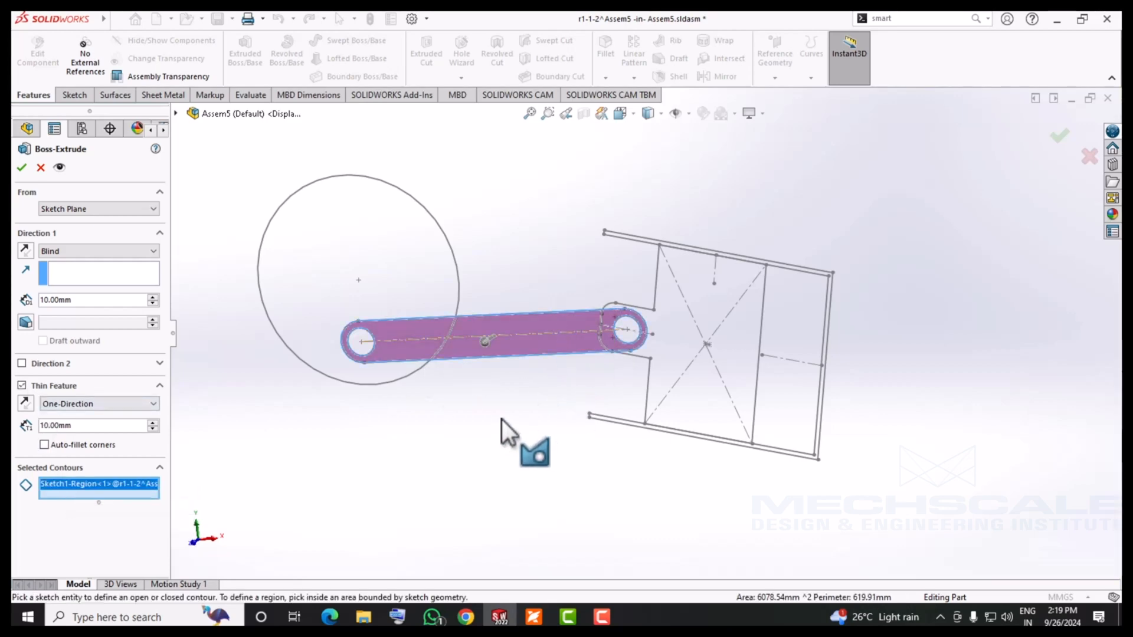
middle_drag(502, 428, 476, 471)
click(94, 253)
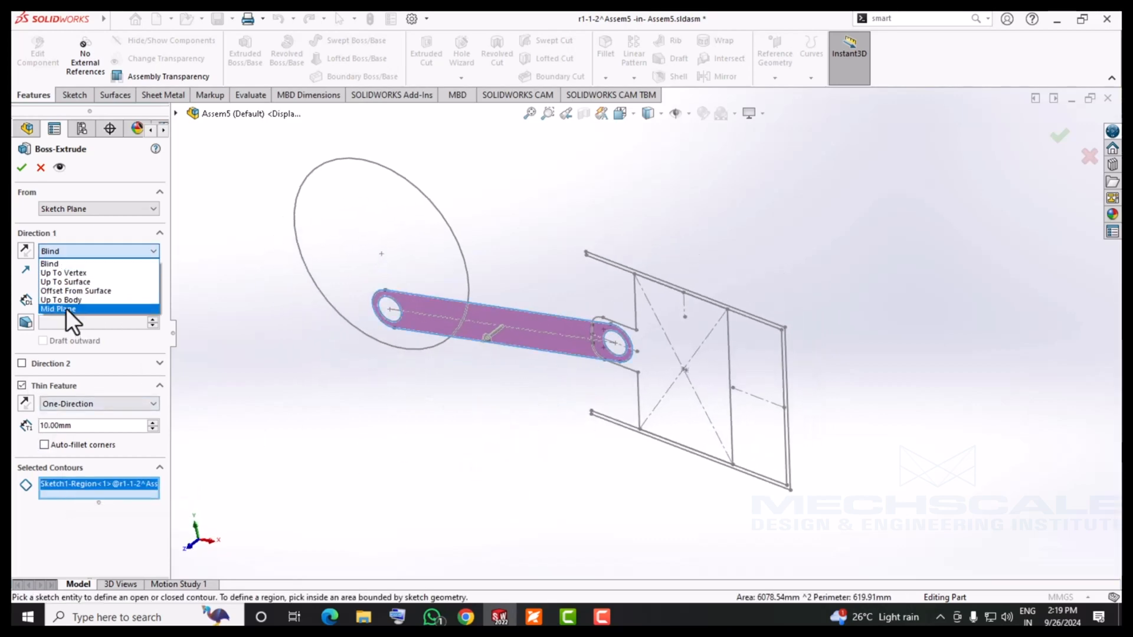
click(66, 308)
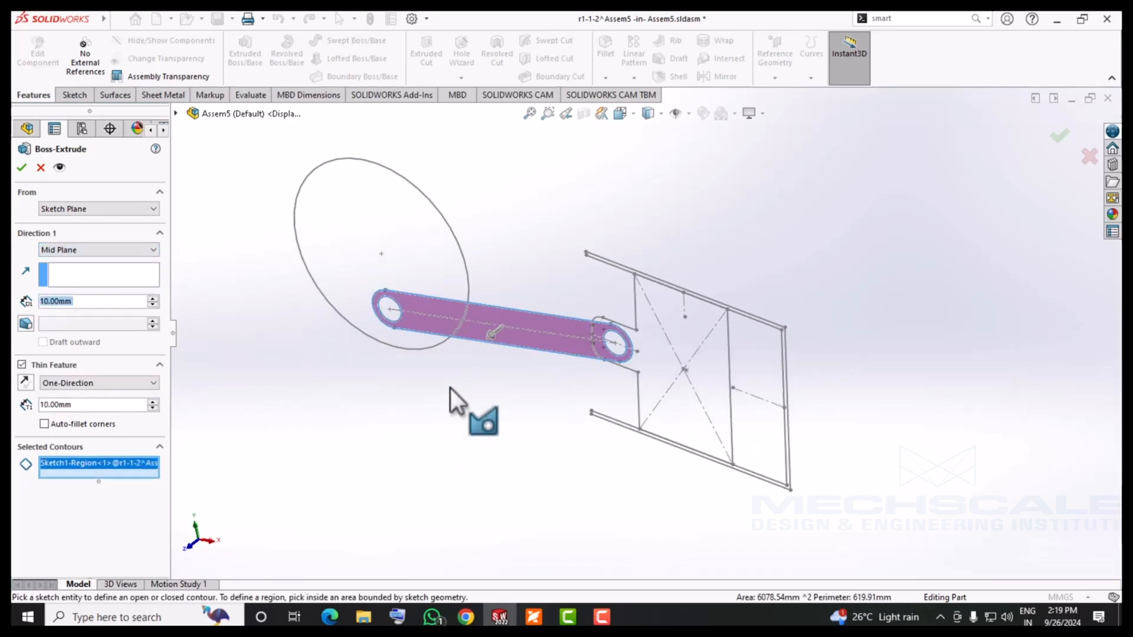
click(21, 365)
mouse_move(458, 383)
middle_down()
mouse_move(428, 397)
mouse_move(523, 374)
mouse_move(470, 462)
mouse_move(476, 387)
middle_up()
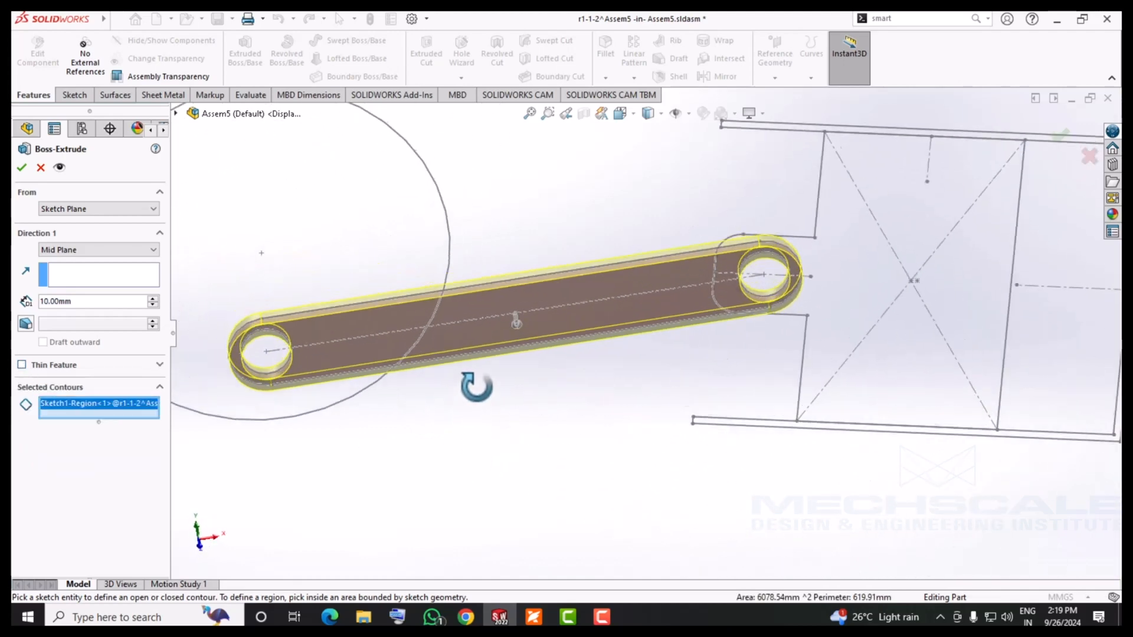
click(22, 168)
click(1080, 144)
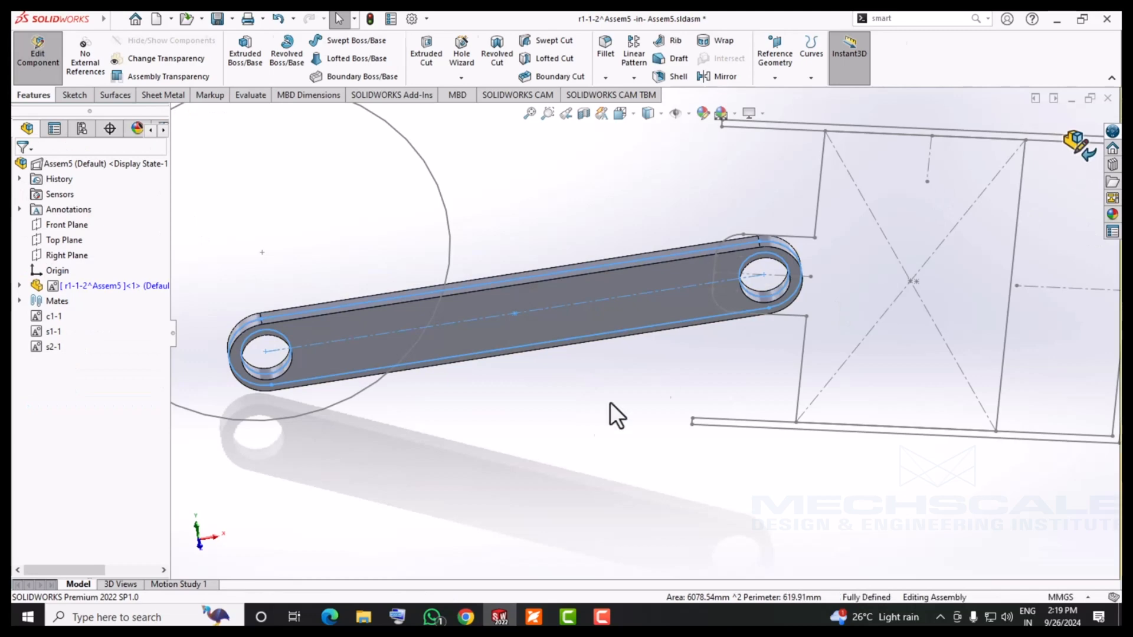
Rotate the c1 disc about its fixed centre until the r1 link's crank end lies above that centre
middle_drag(561, 497, 564, 441)
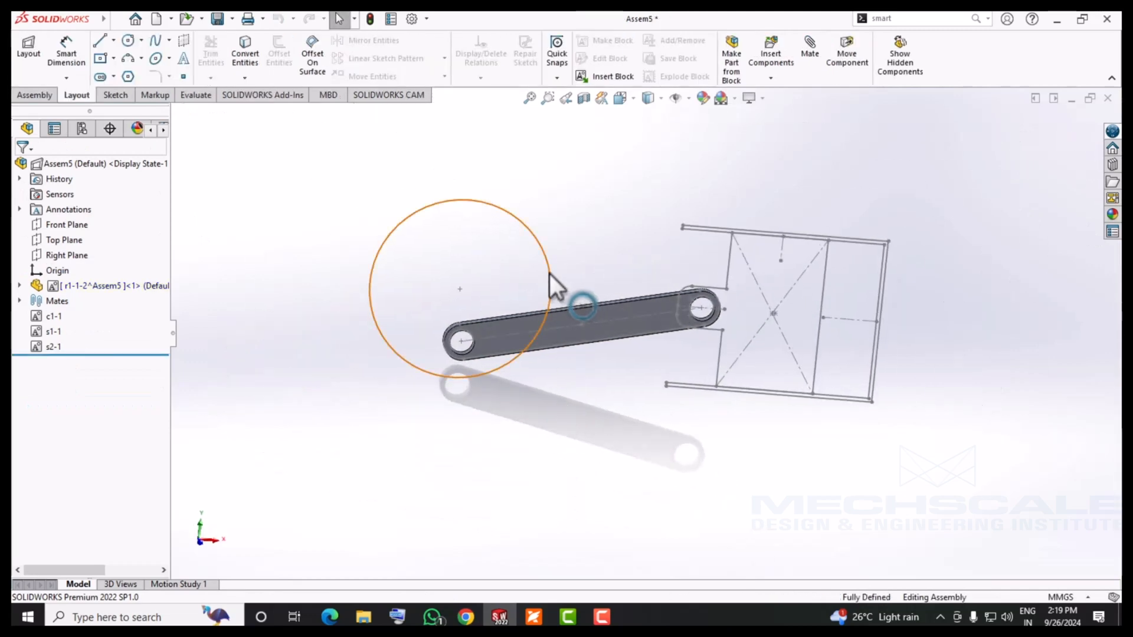
drag(551, 283, 329, 279)
middle_drag(339, 370, 440, 356)
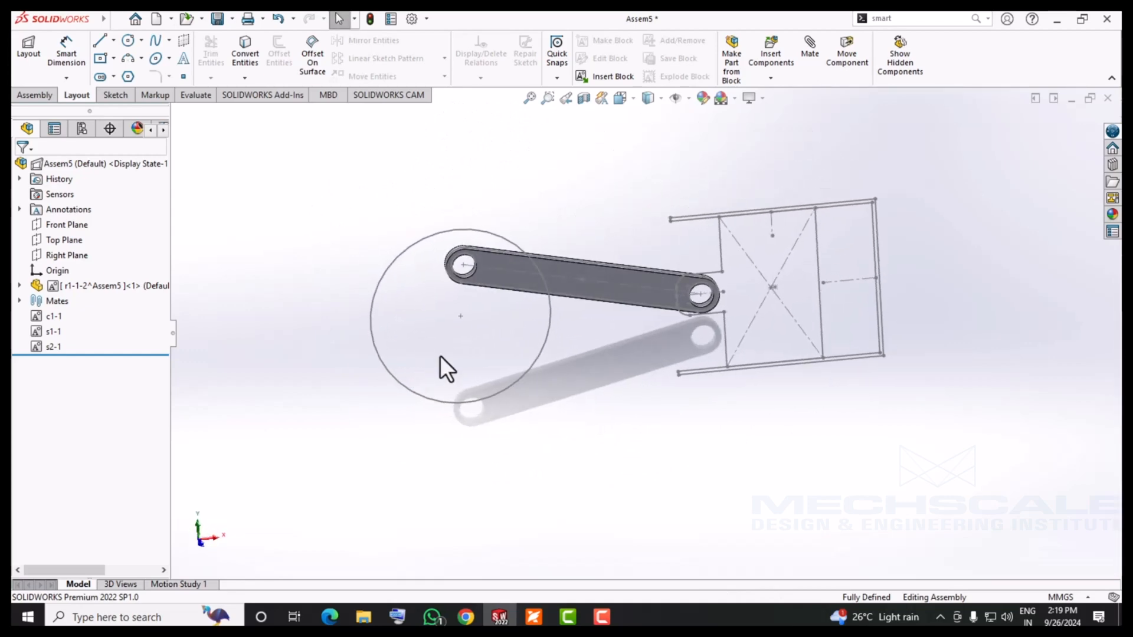